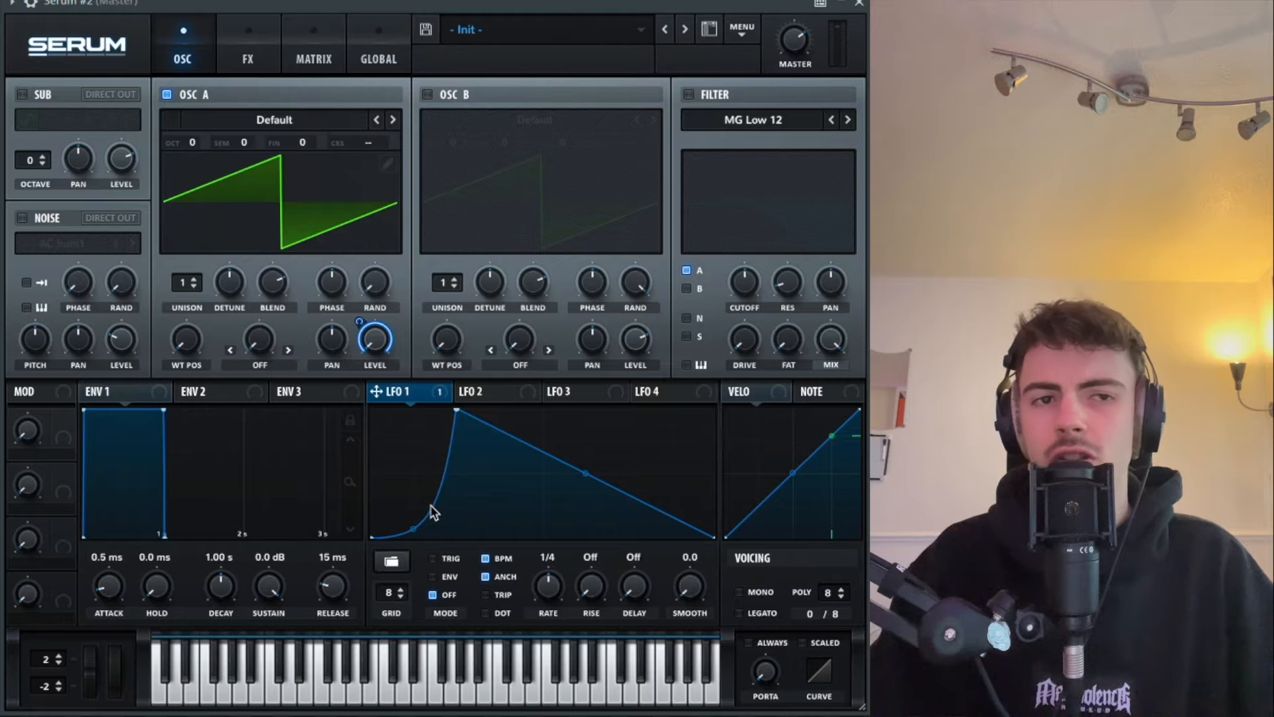
Add a point just after the peak of the LFO 1 shape and bend the falling segment into a concave decay.
double_click(509, 422)
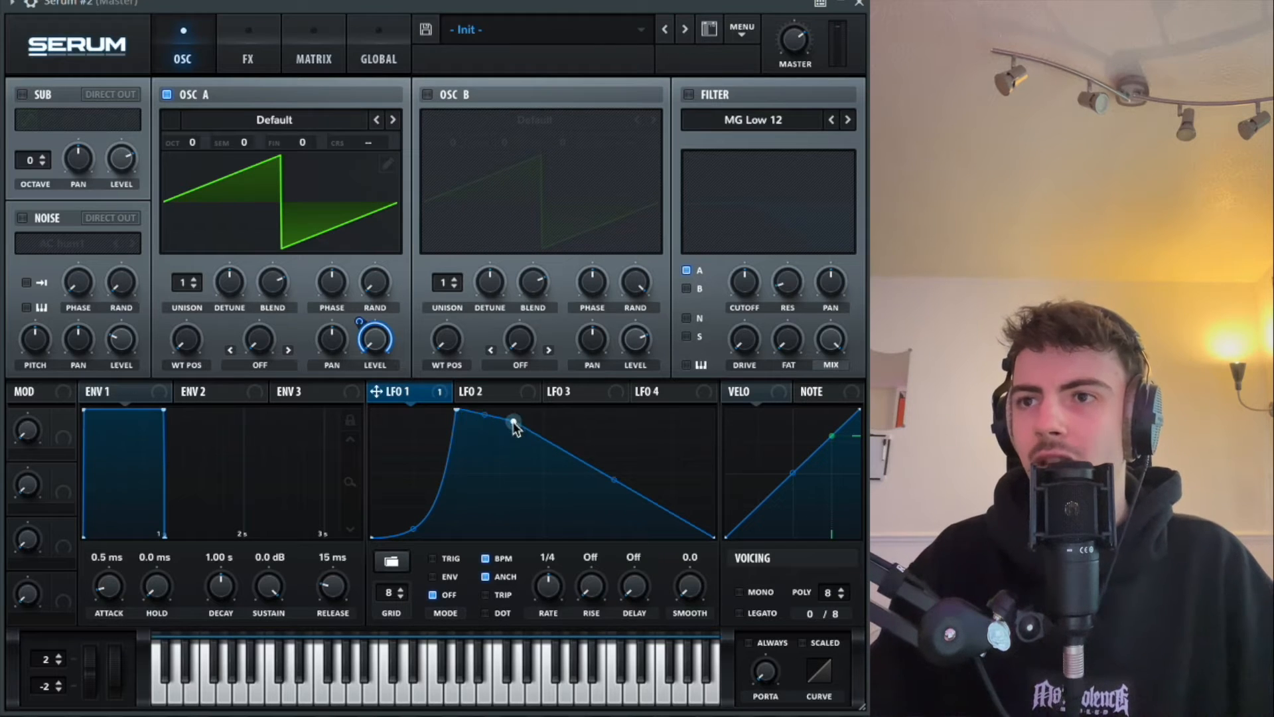
drag(616, 491, 614, 502)
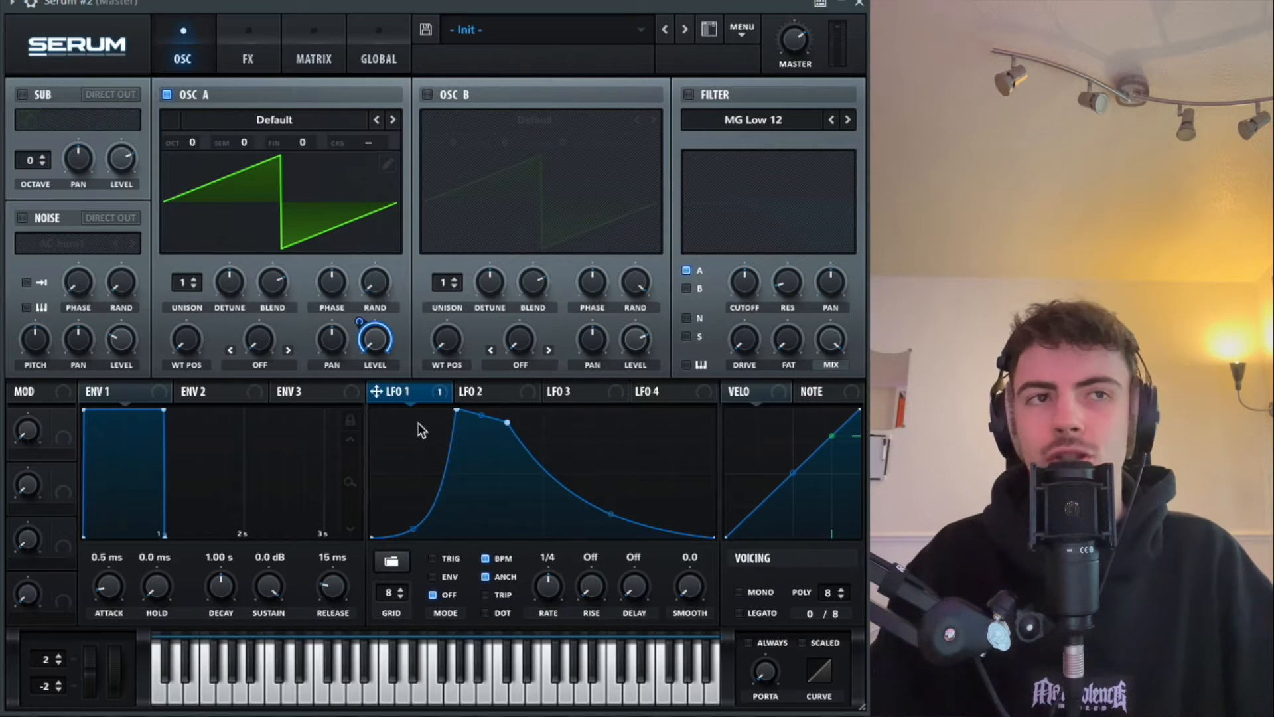
Load the Digital wavetable Harmonic Subtle into oscillator A and set its octave to -2.
click(304, 121)
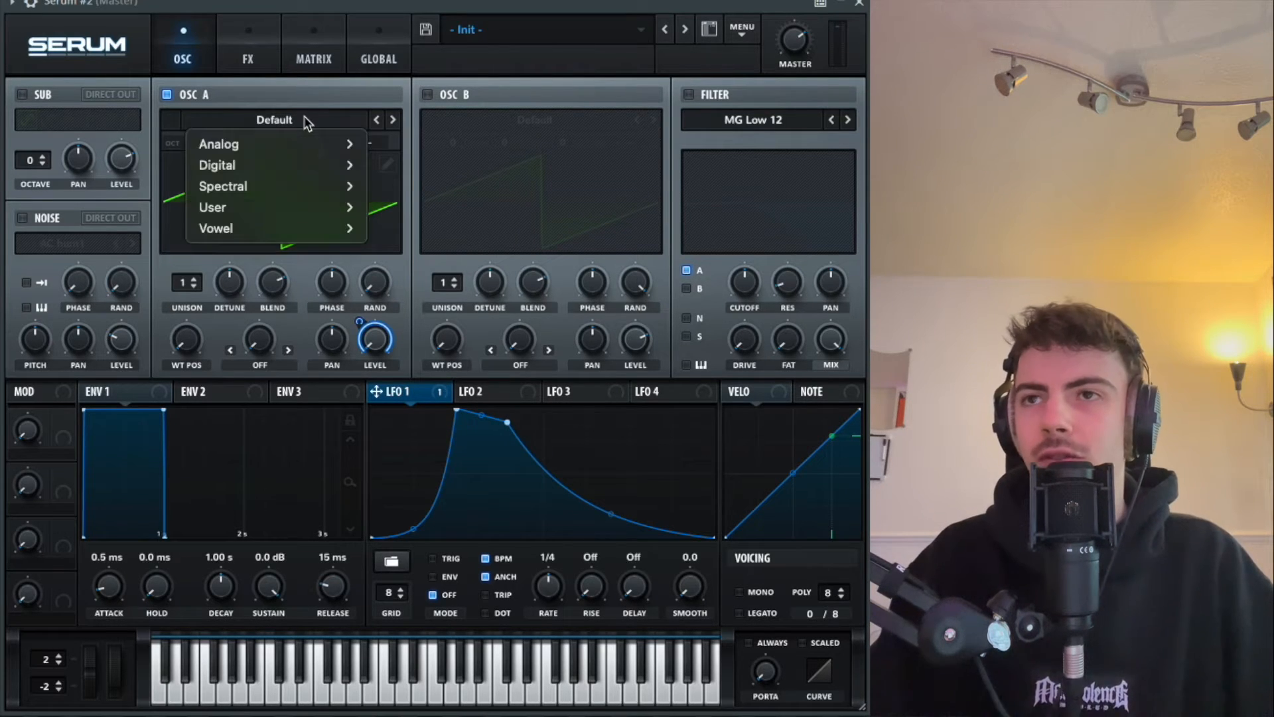
mouse_move(301, 143)
mouse_move(302, 164)
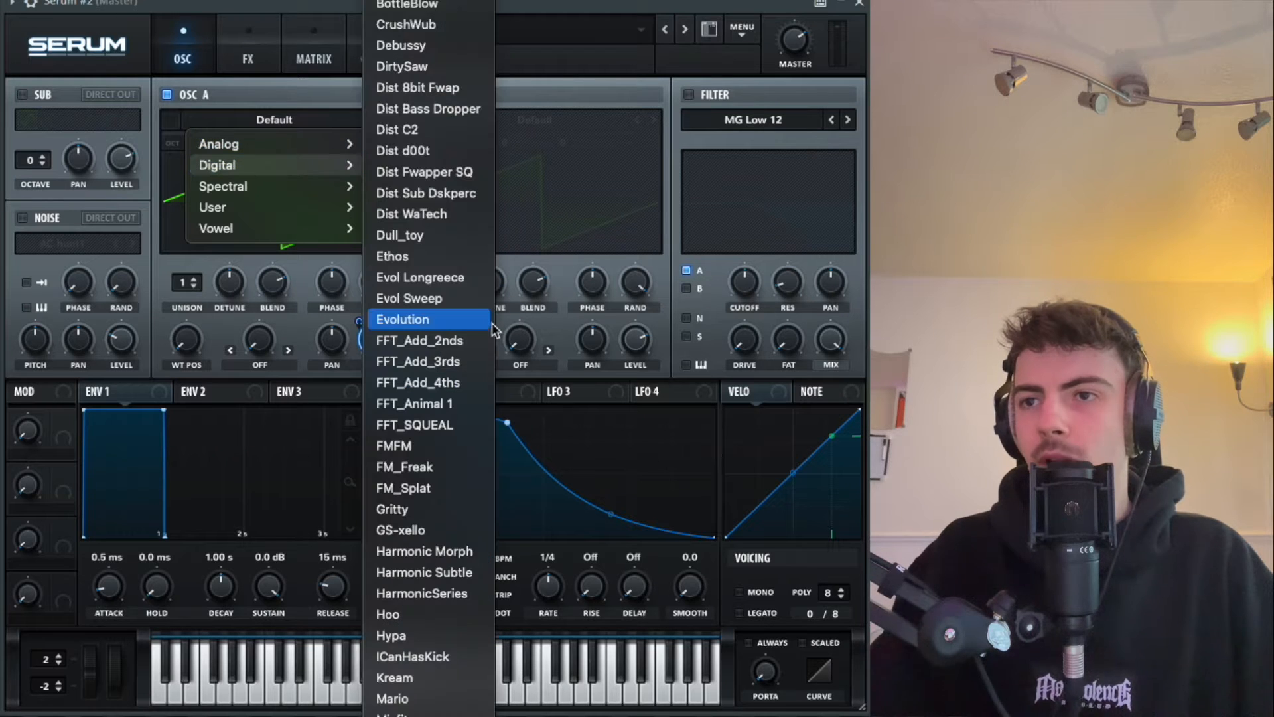
click(451, 572)
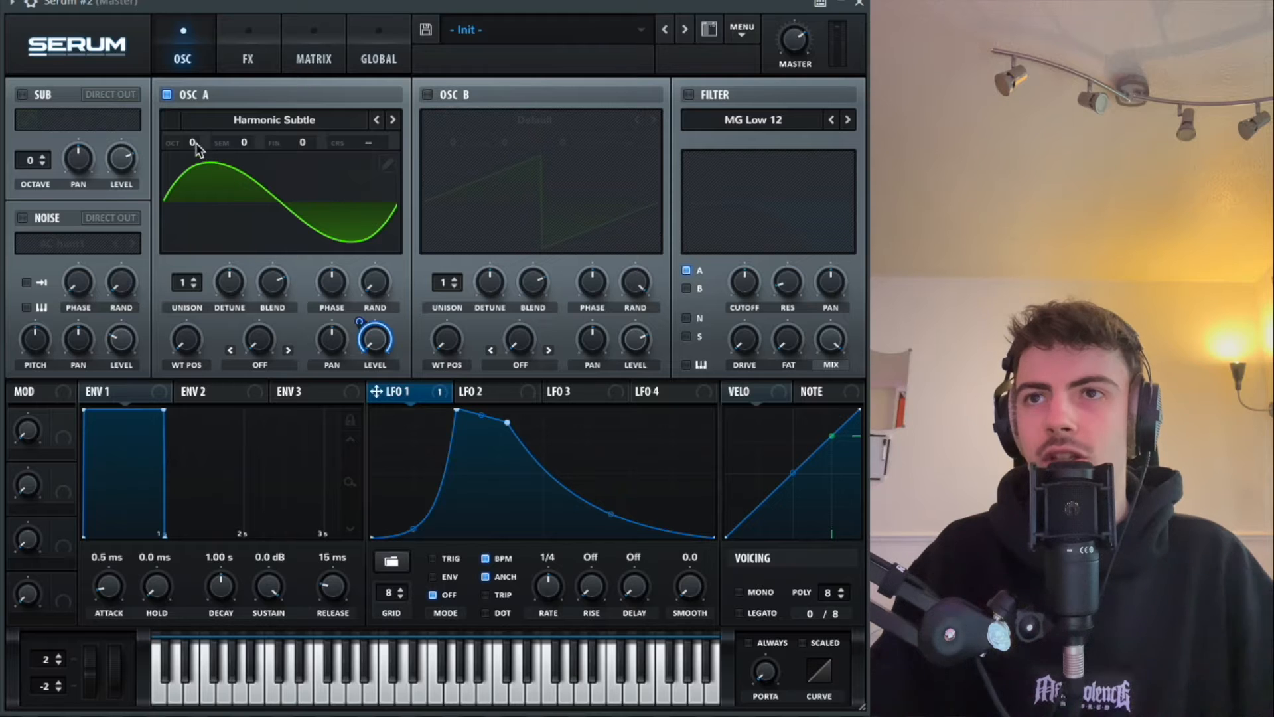
drag(200, 149, 198, 202)
key(space)
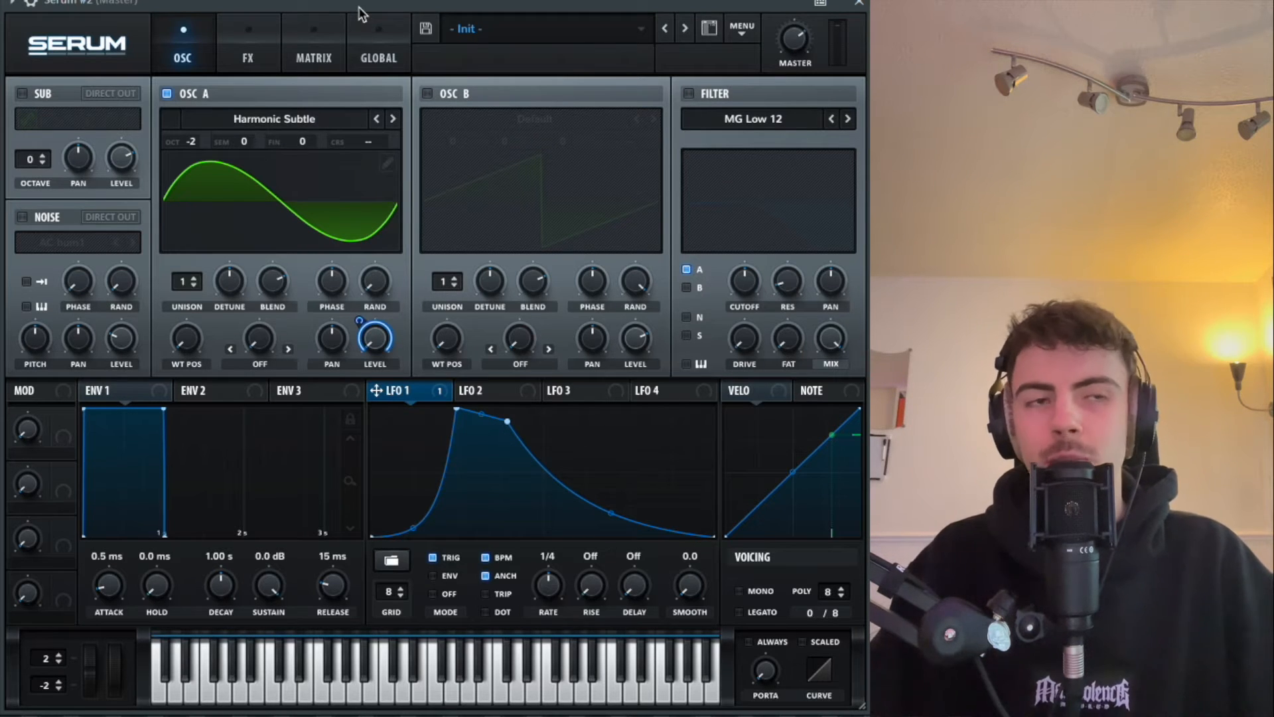
Raise oscillator A's wavetable position about a third of the way and assign LFO 1 to modulate it.
drag(202, 334, 188, 245)
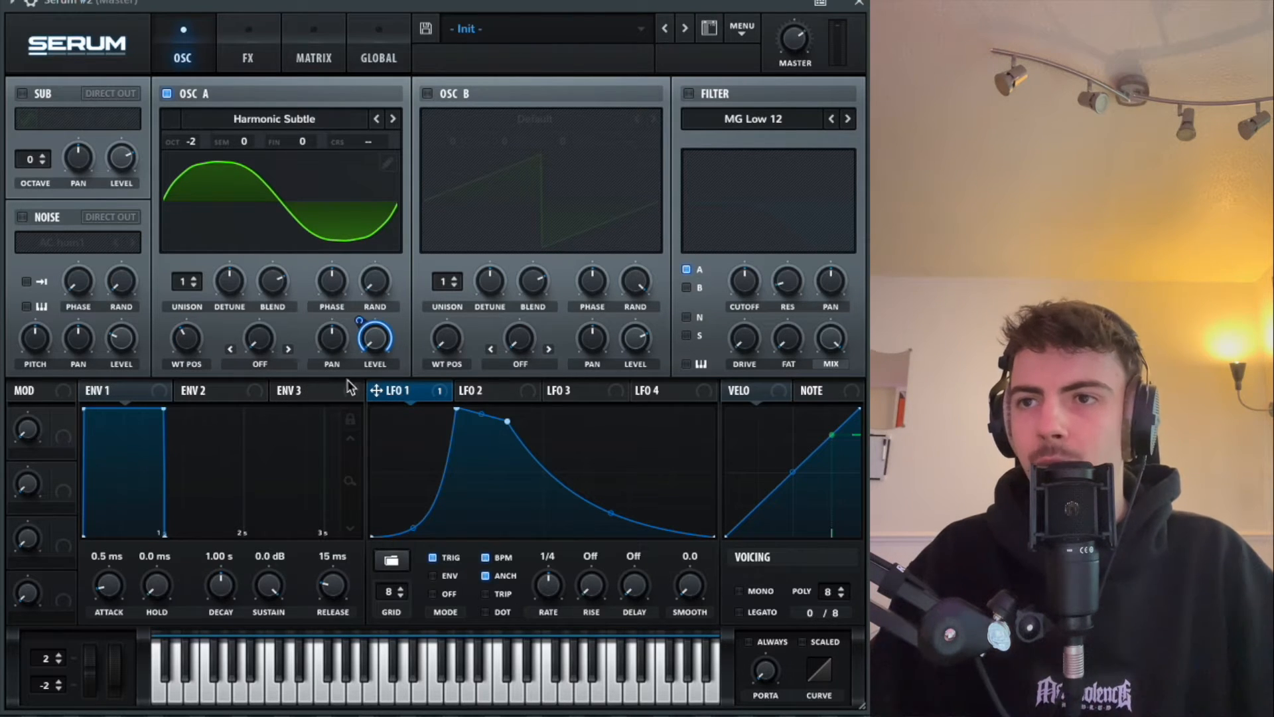
drag(396, 392, 185, 365)
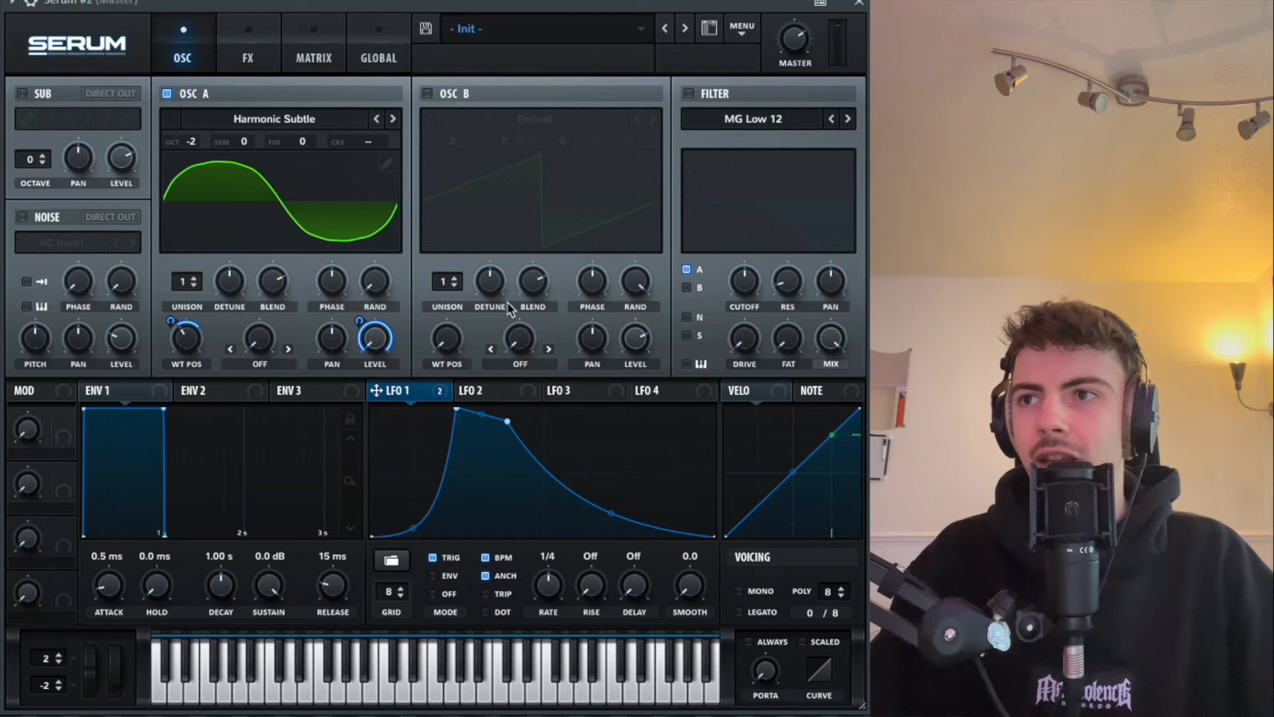
Enable oscillator B and load the Analog wavetable Analog_BD_Sin into it.
click(463, 98)
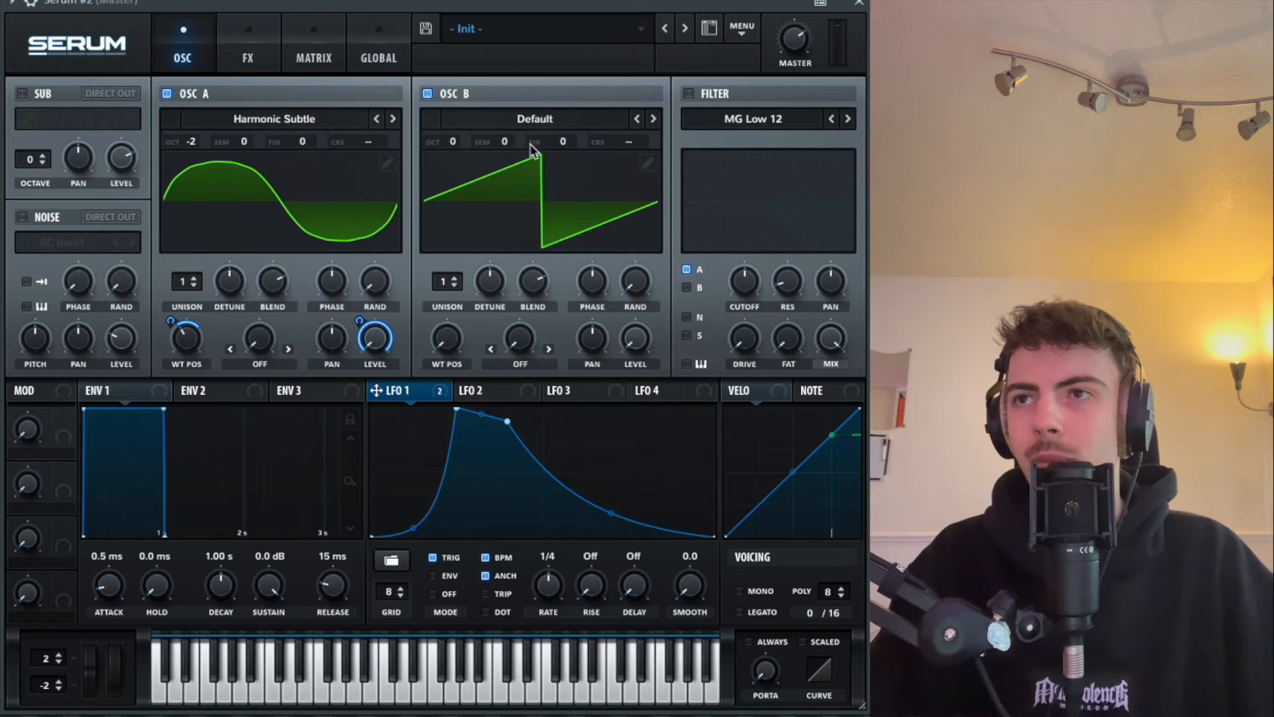
click(531, 121)
mouse_move(527, 141)
click(674, 130)
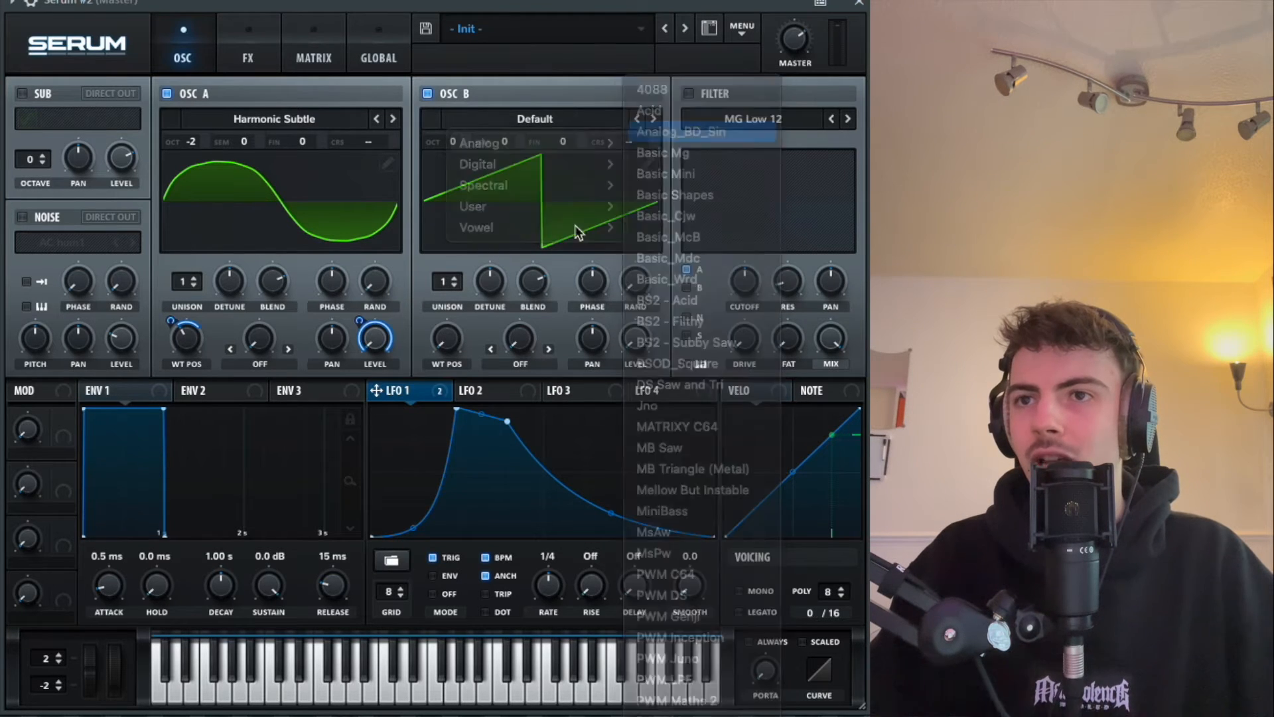
Set oscillator A's warp mode to FM (From B) and raise the warp amount to roughly a third.
click(277, 371)
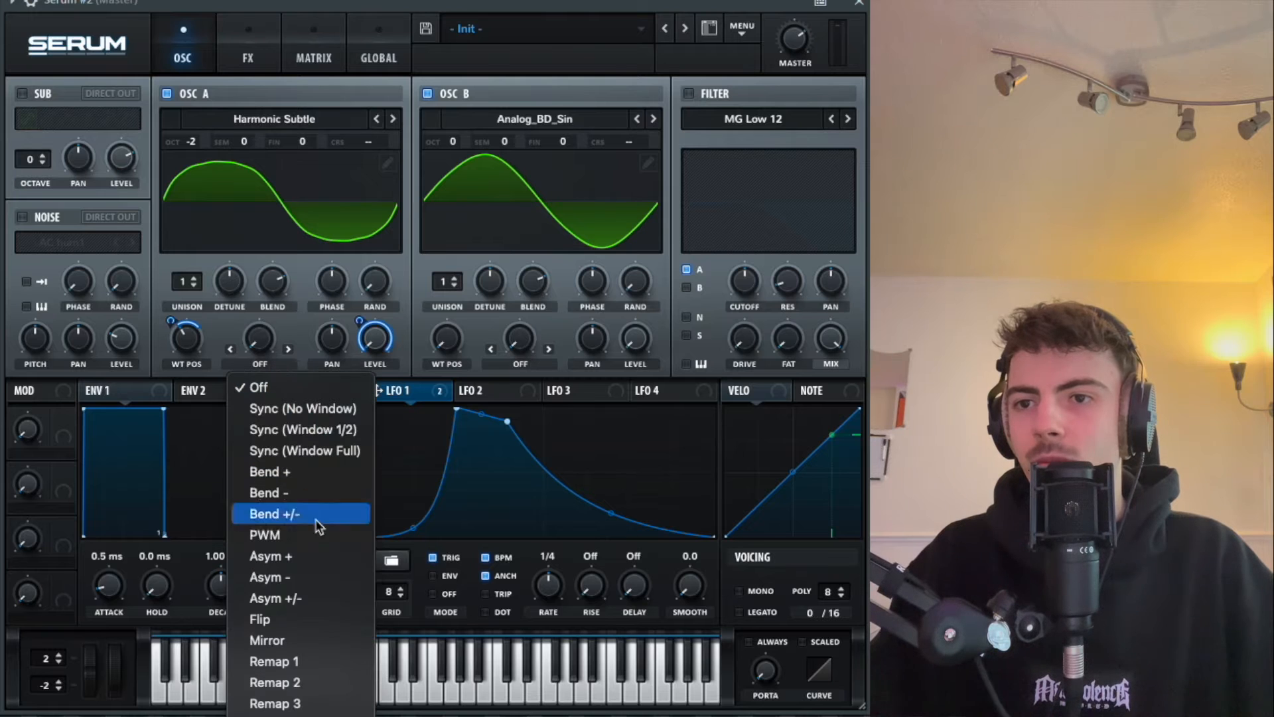
click(290, 365)
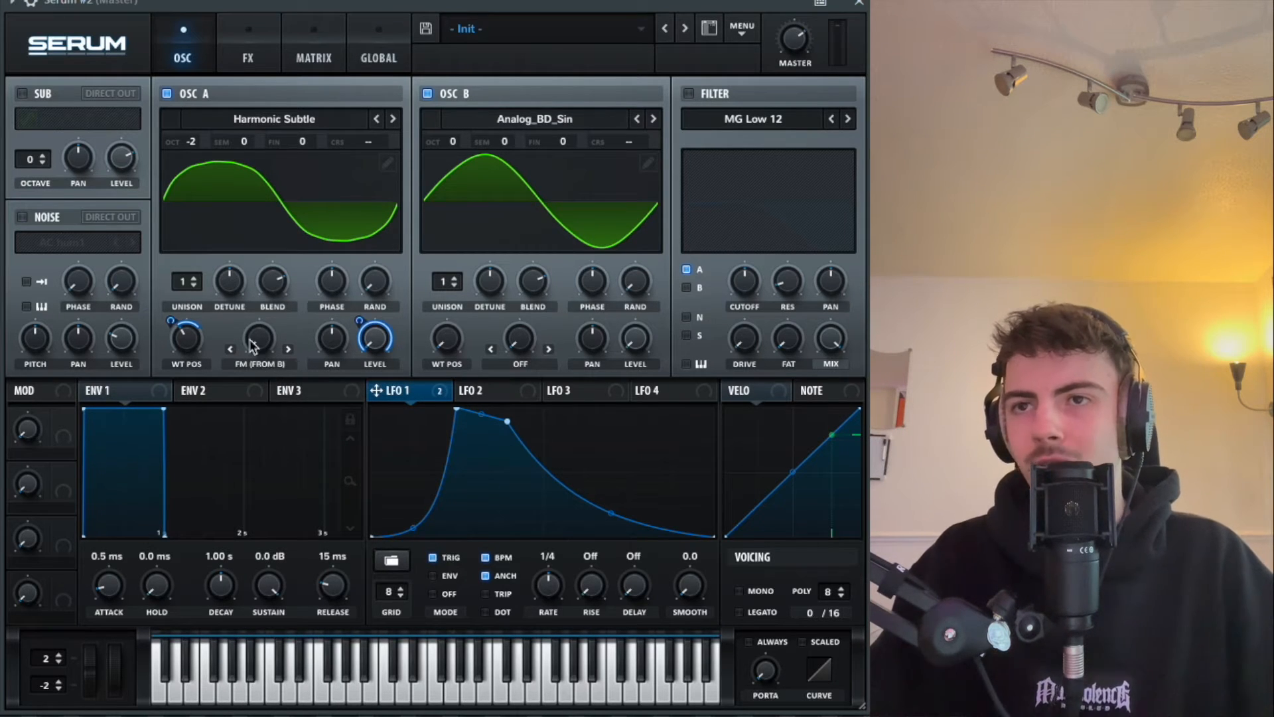
drag(253, 345, 257, 282)
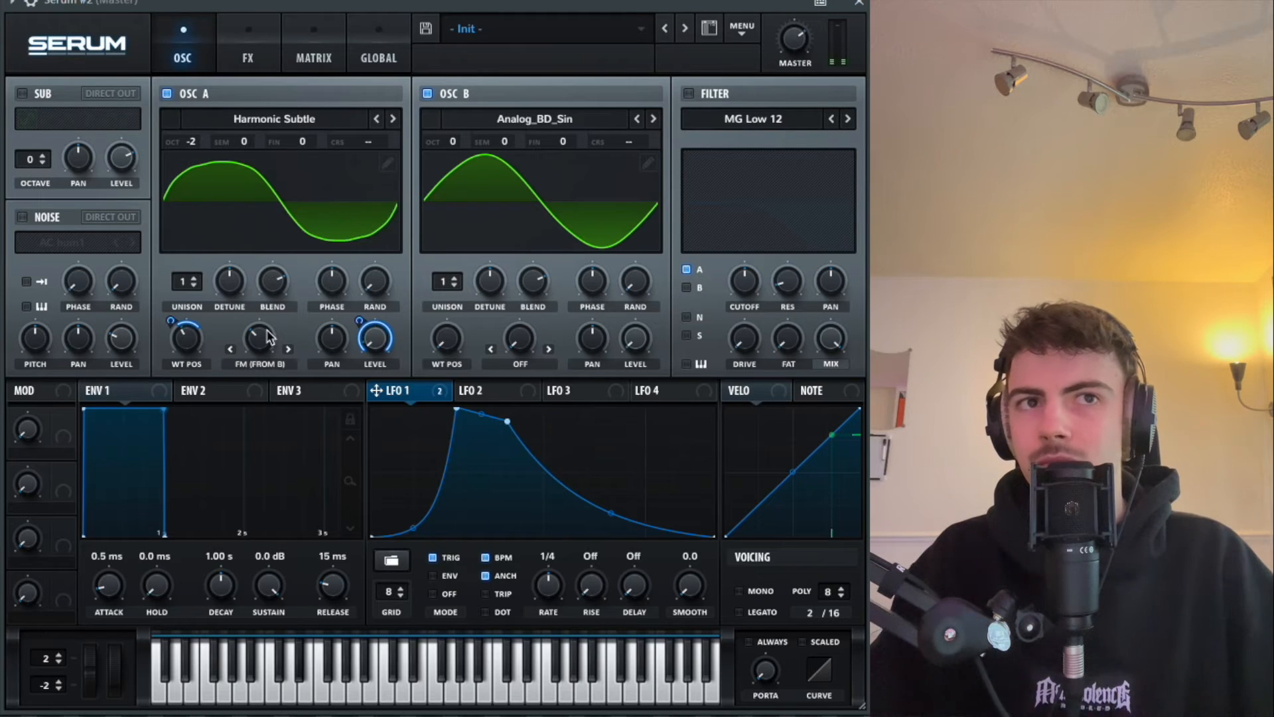
Enable the filter as a High 12 type with cutoff at 30 Hz and modulate the cutoff with LFO 1.
click(710, 93)
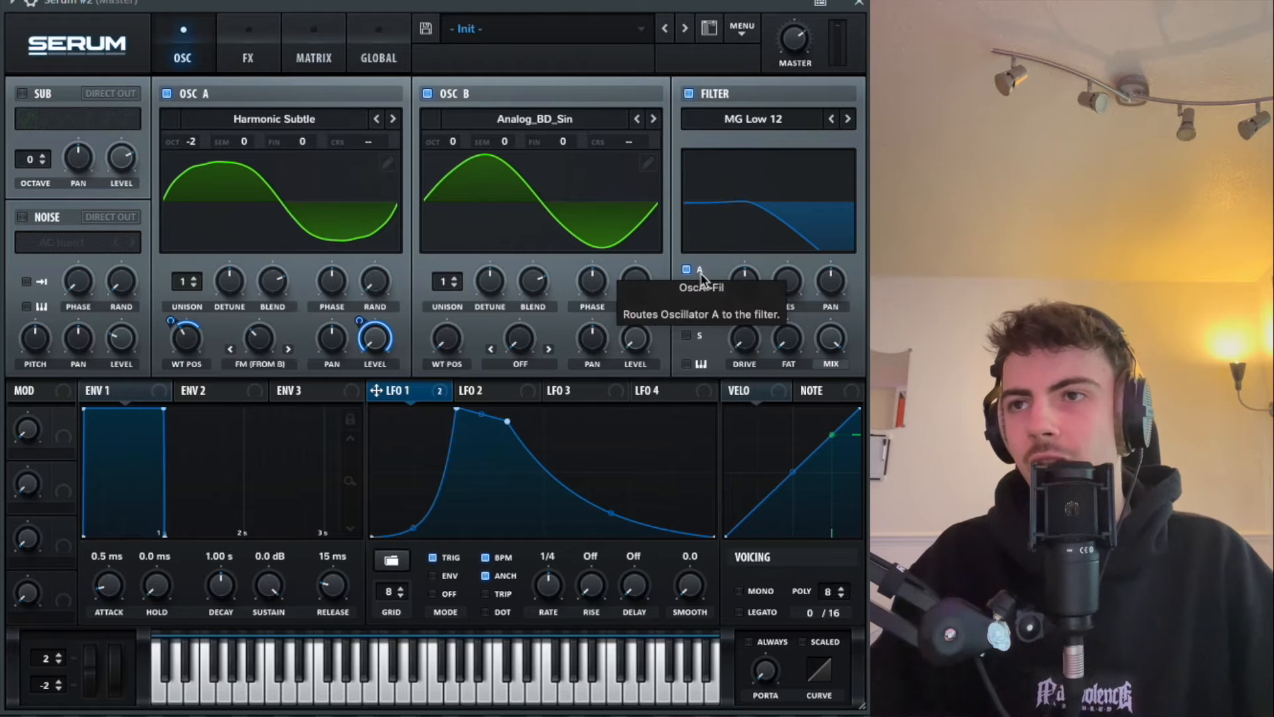
drag(745, 281, 748, 366)
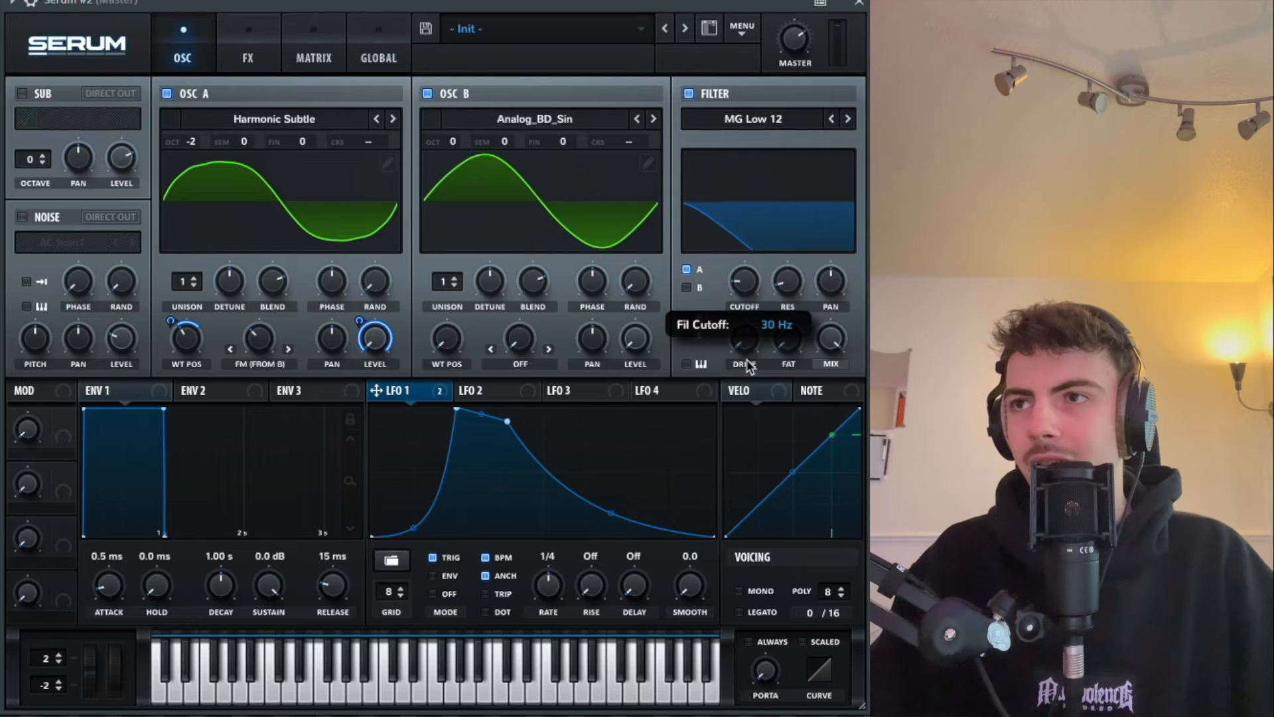
click(799, 113)
mouse_move(780, 146)
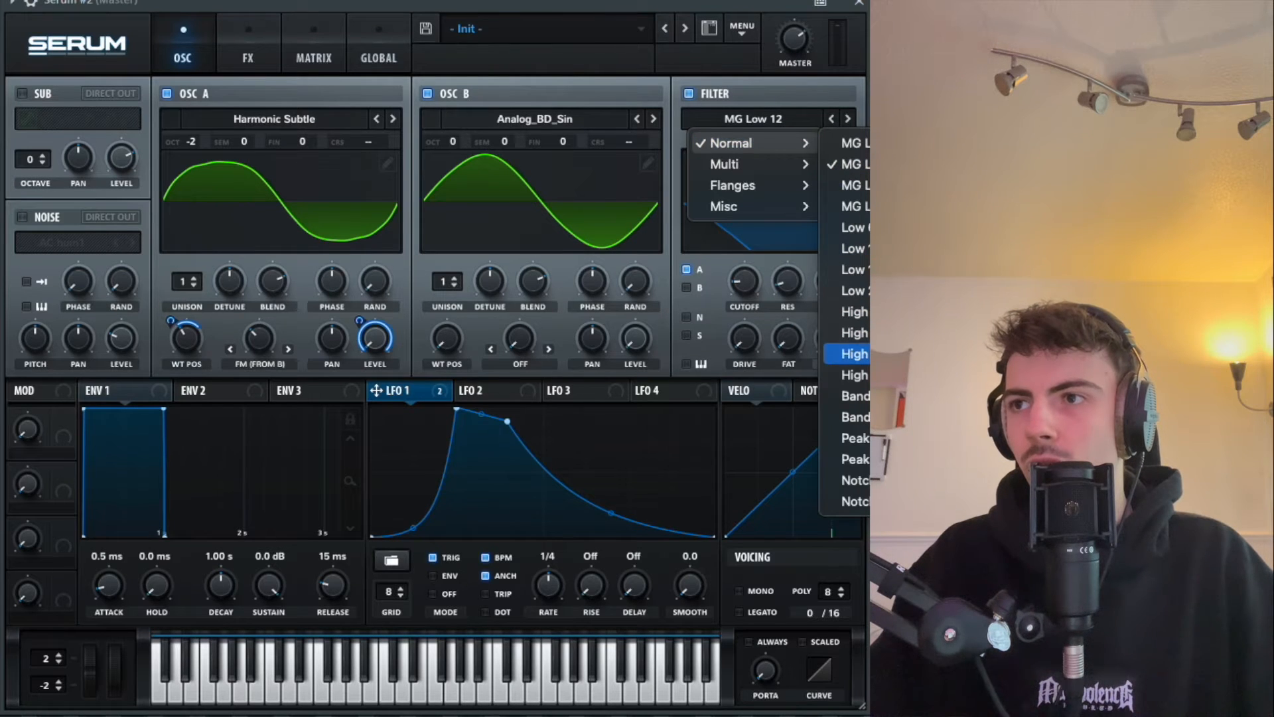
click(853, 333)
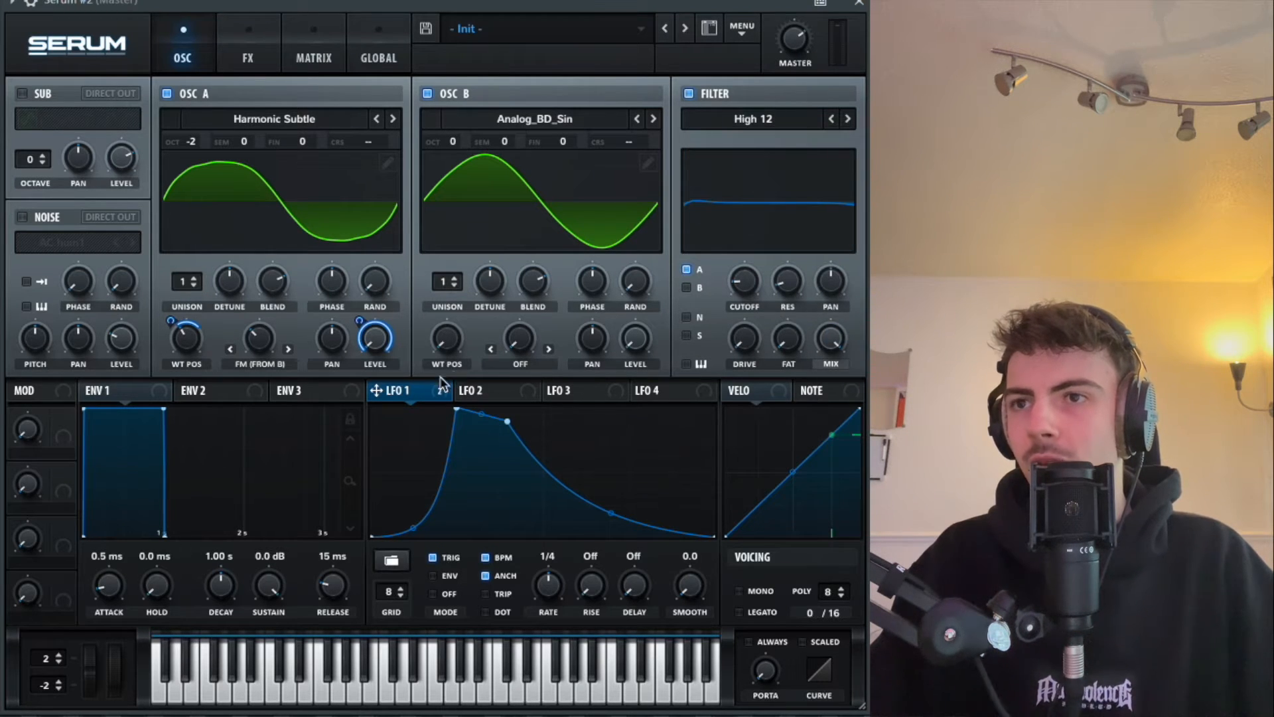
drag(417, 389, 733, 340)
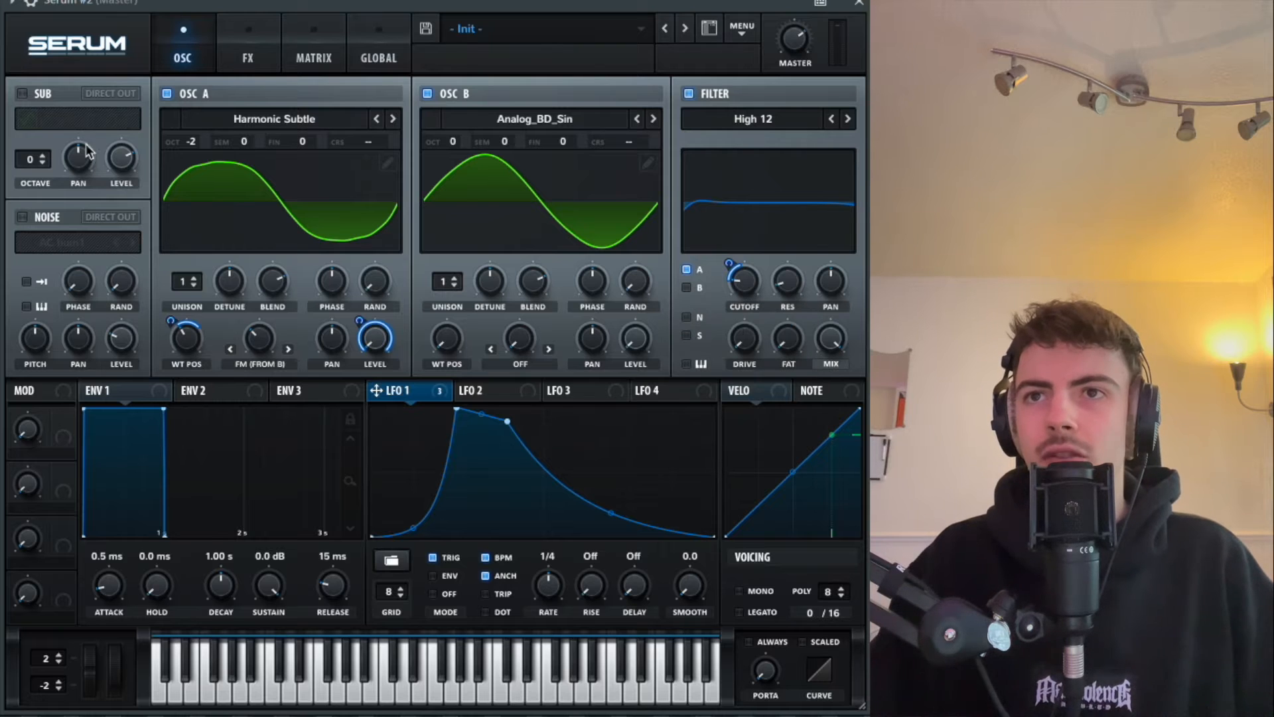
Enable the sub oscillator at octave -2 with its level turned down and modulated by LFO 1, and make the voicing mono.
click(42, 98)
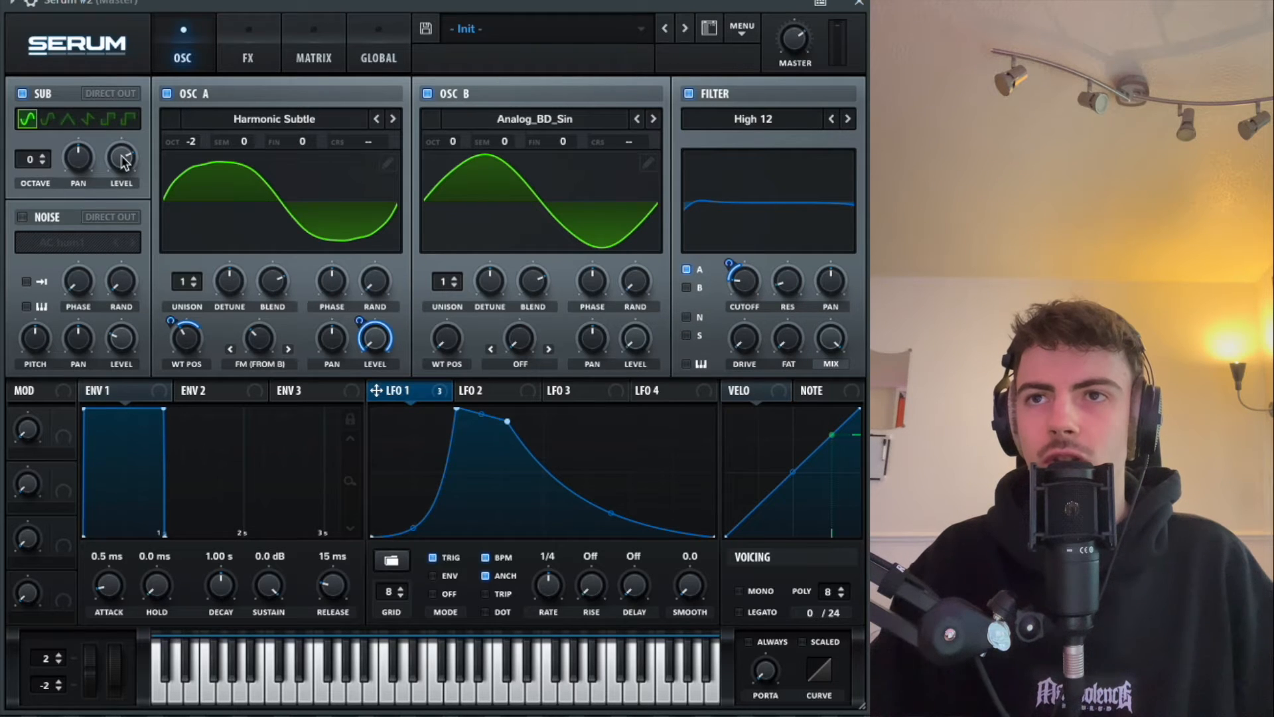
drag(28, 160, 26, 171)
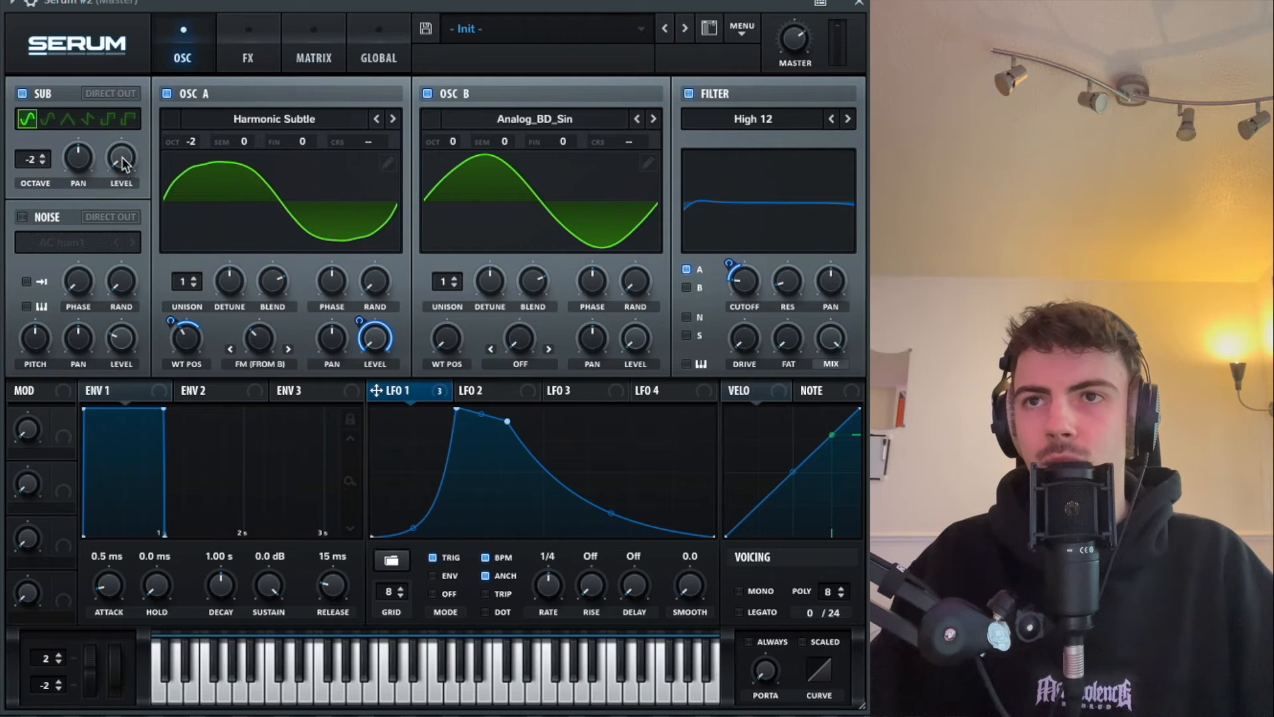
drag(123, 163, 120, 220)
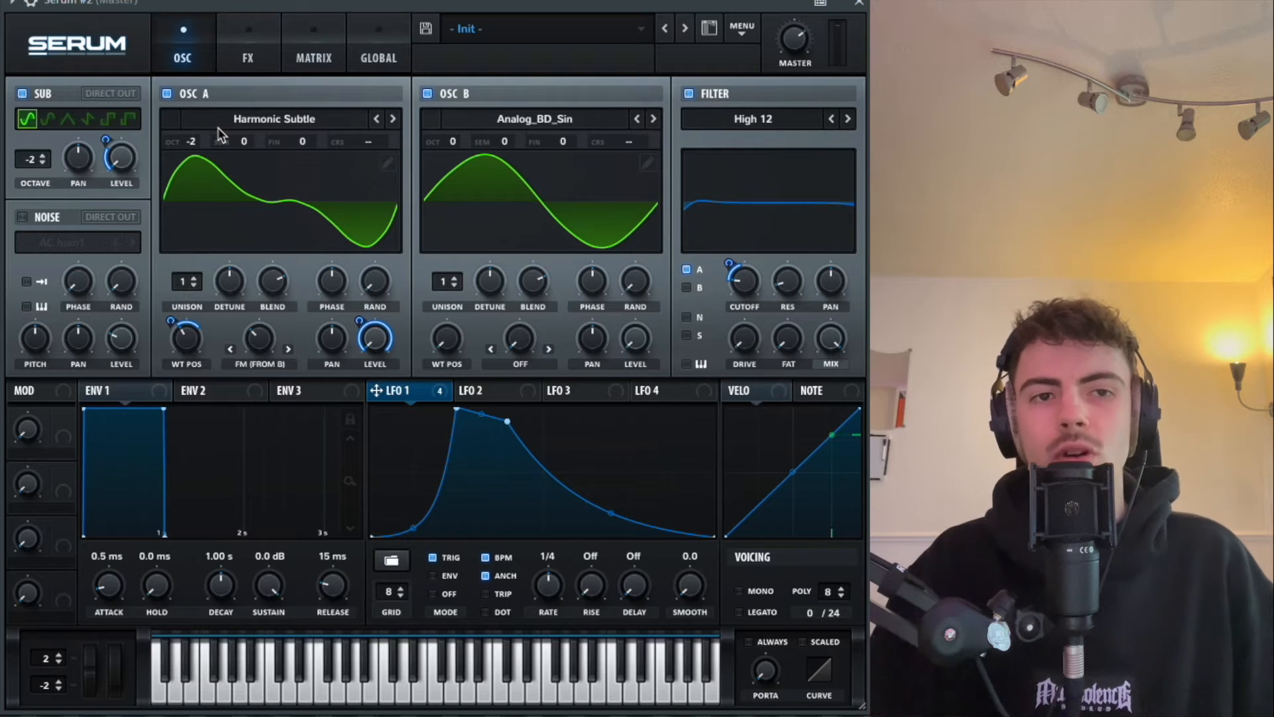
click(757, 596)
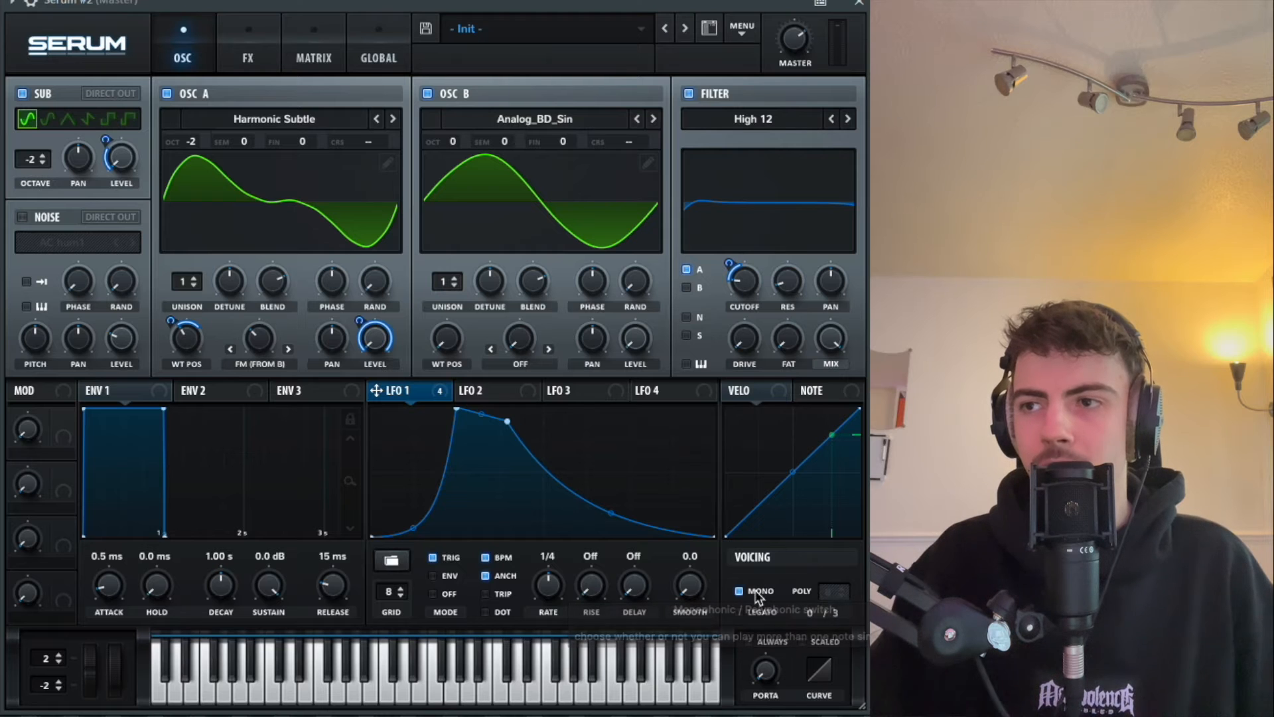
Enable the Hyper/Dimension effect with Hyper mix and Dimension size at minimum, and raise the Dimension mix slightly.
click(235, 66)
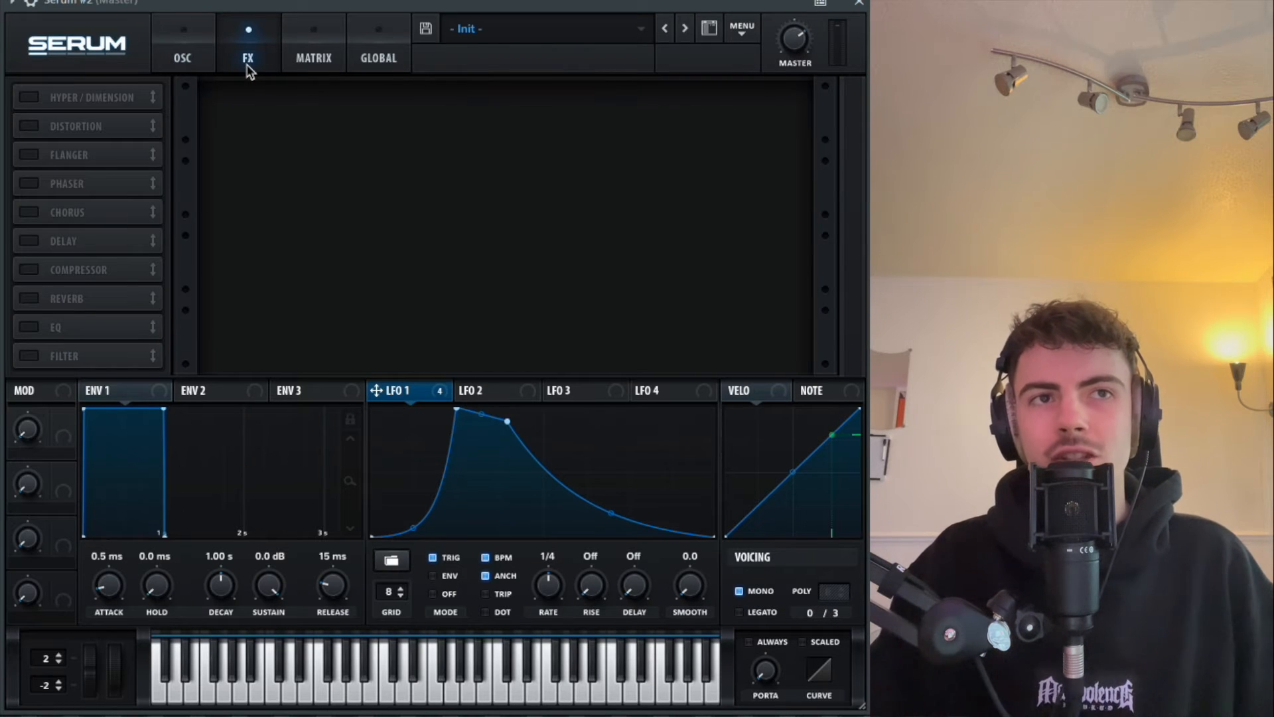
click(29, 97)
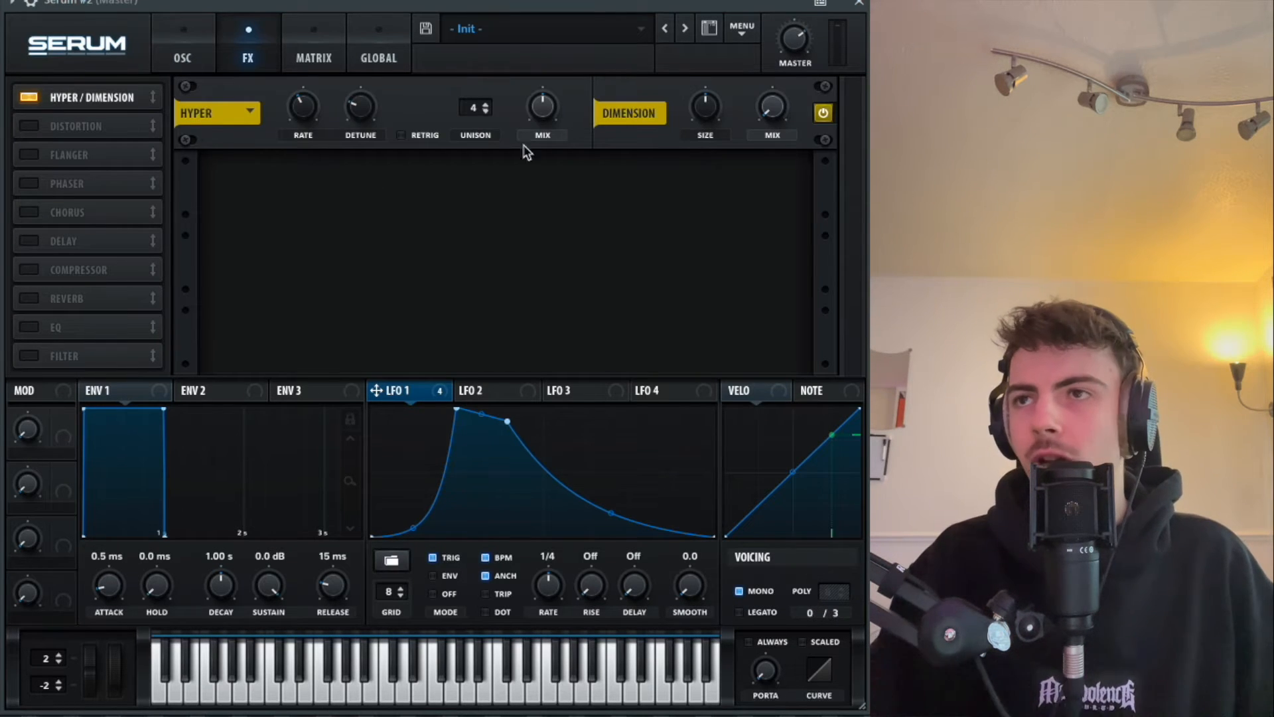
drag(542, 106, 543, 166)
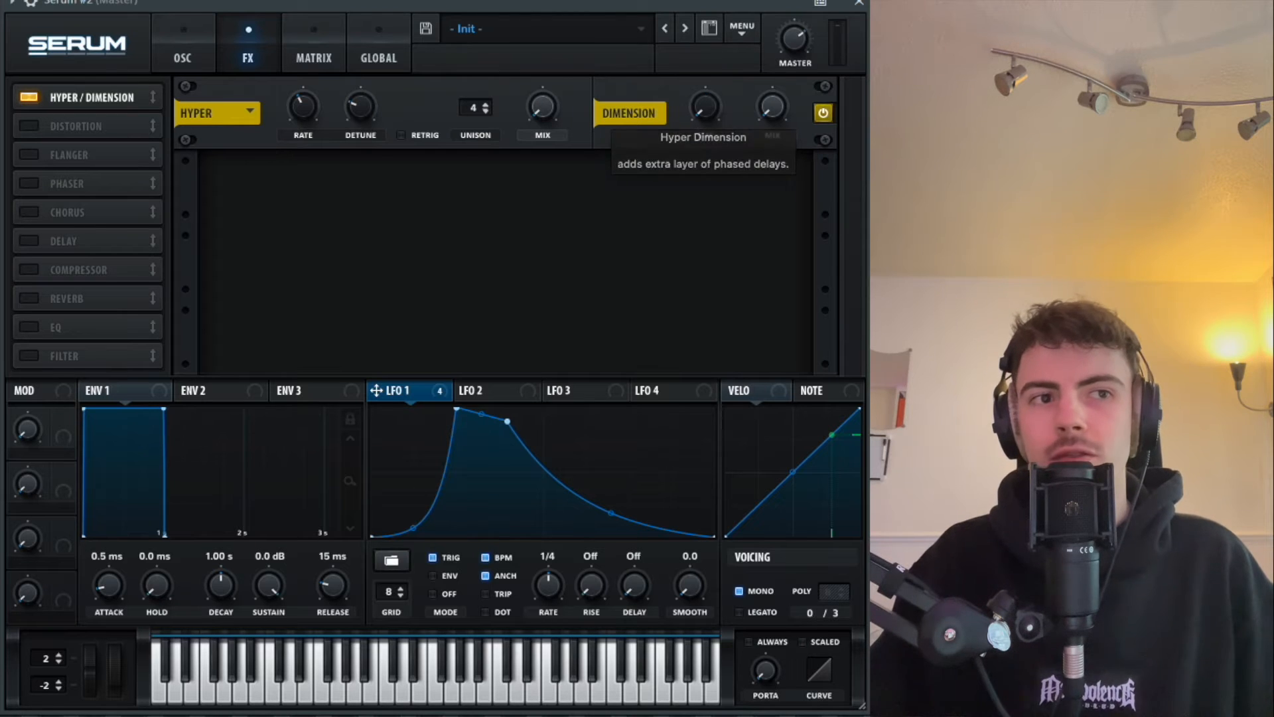
drag(700, 122, 700, 173)
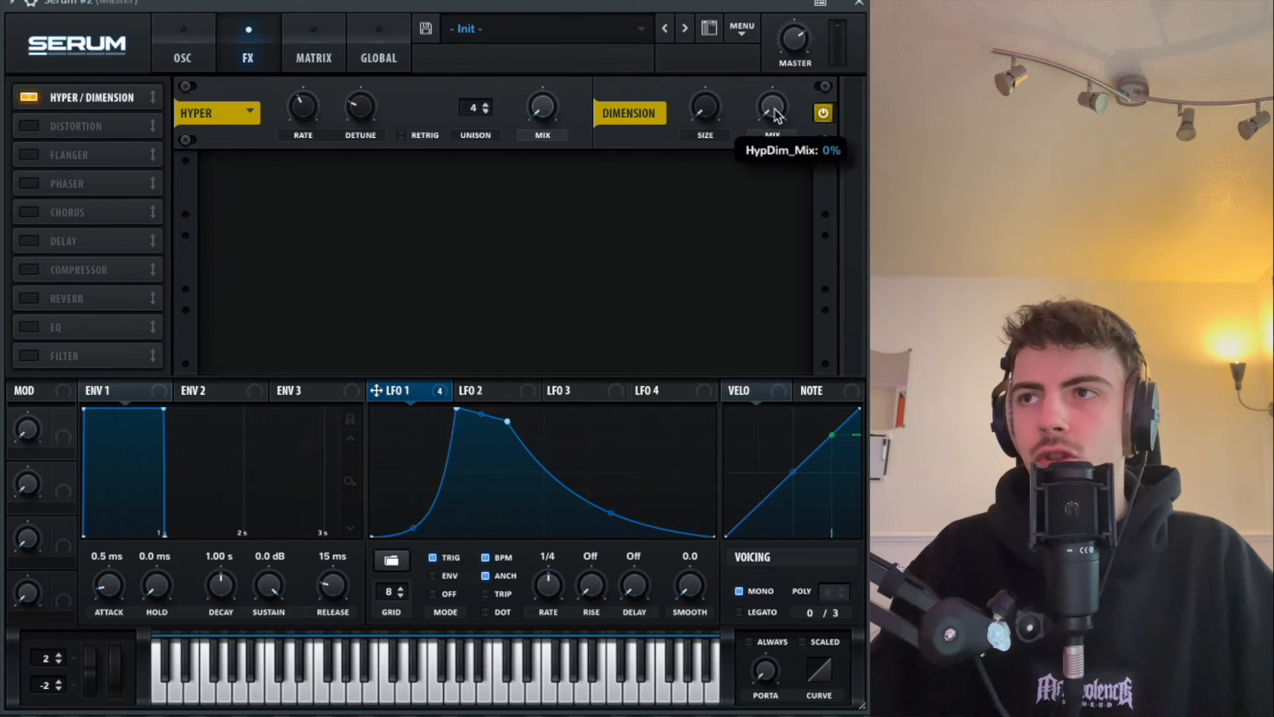
drag(775, 109, 775, 87)
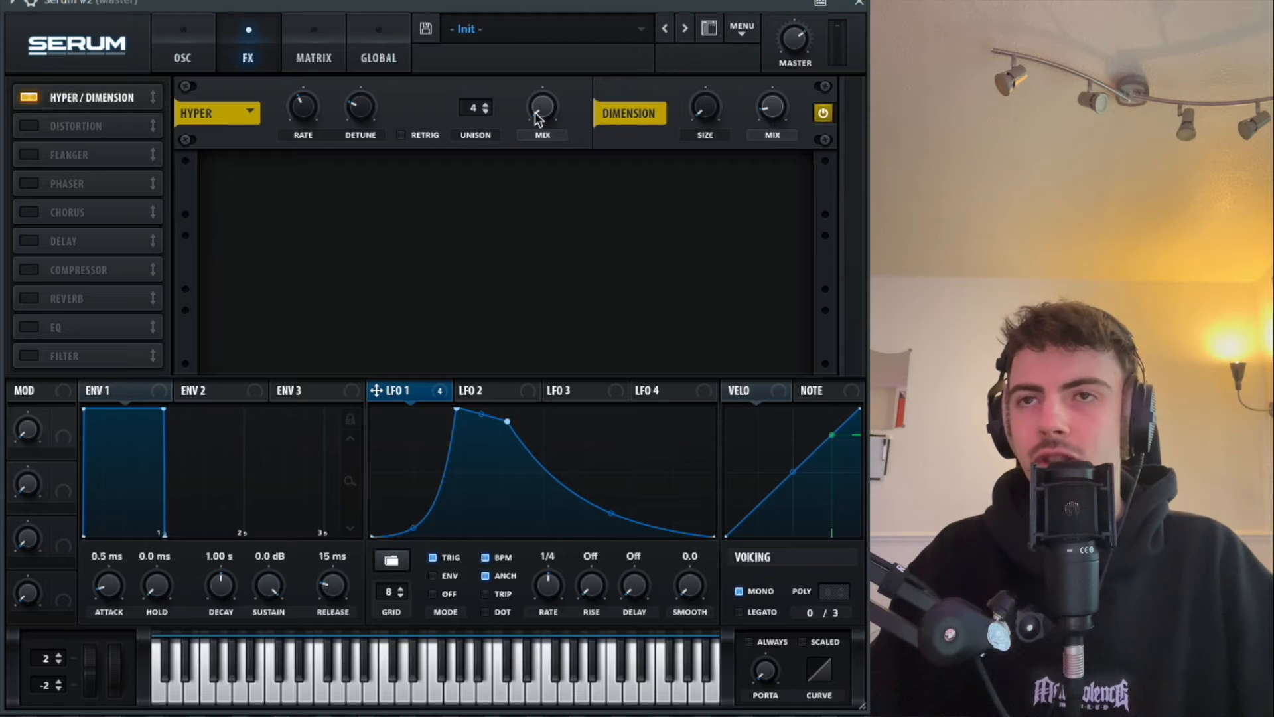
Enable distortion in Asym mode, raise its drive to roughly three quarters, and modulate the drive with LFO 1.
click(29, 126)
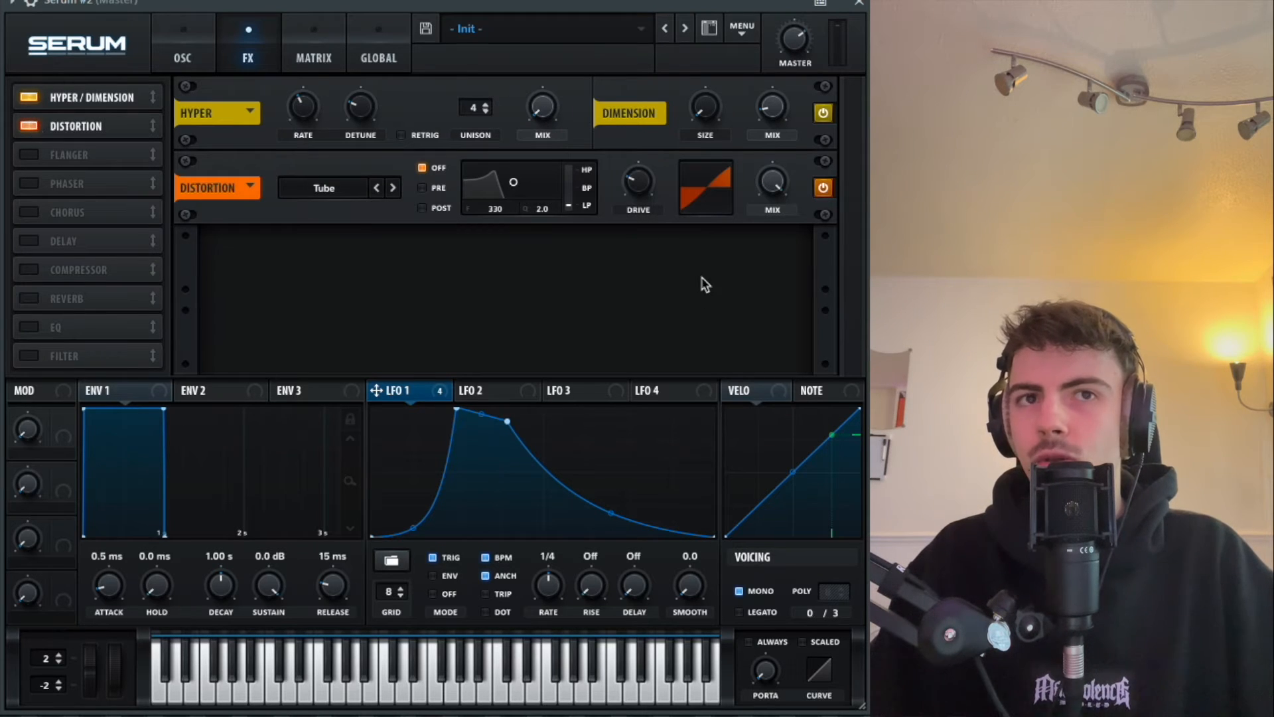
click(358, 191)
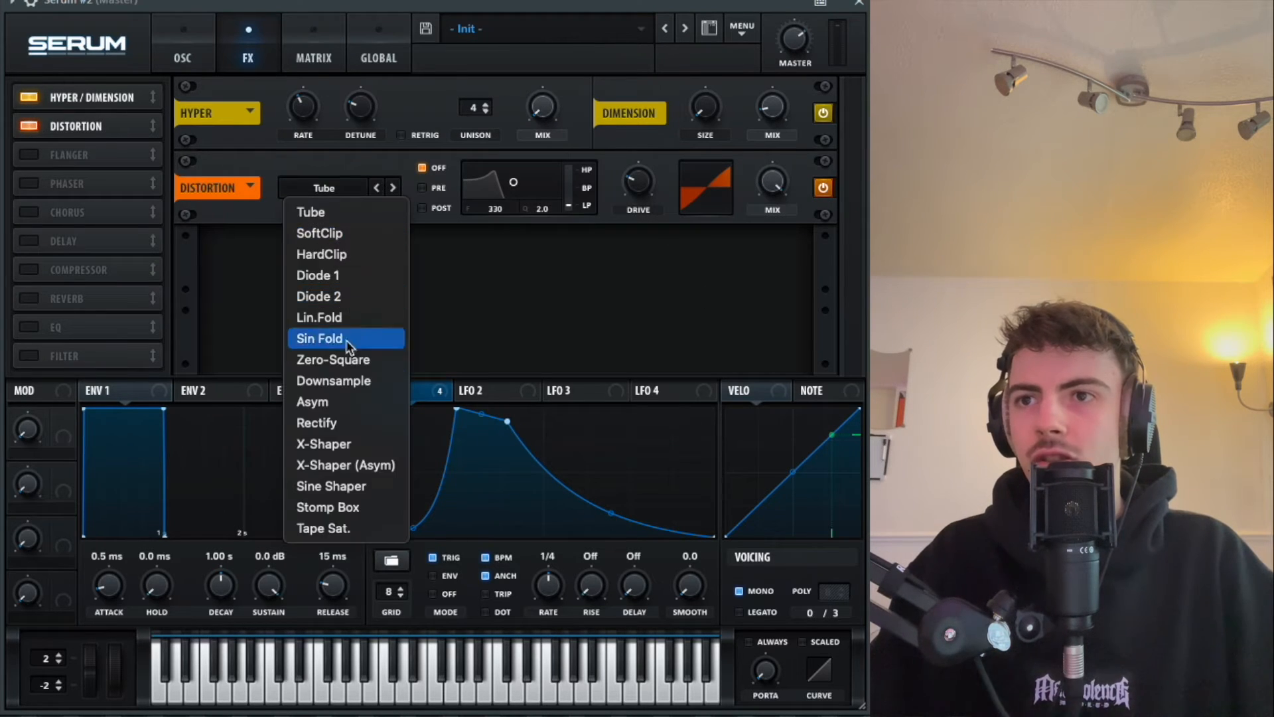
click(341, 404)
drag(634, 192, 653, 85)
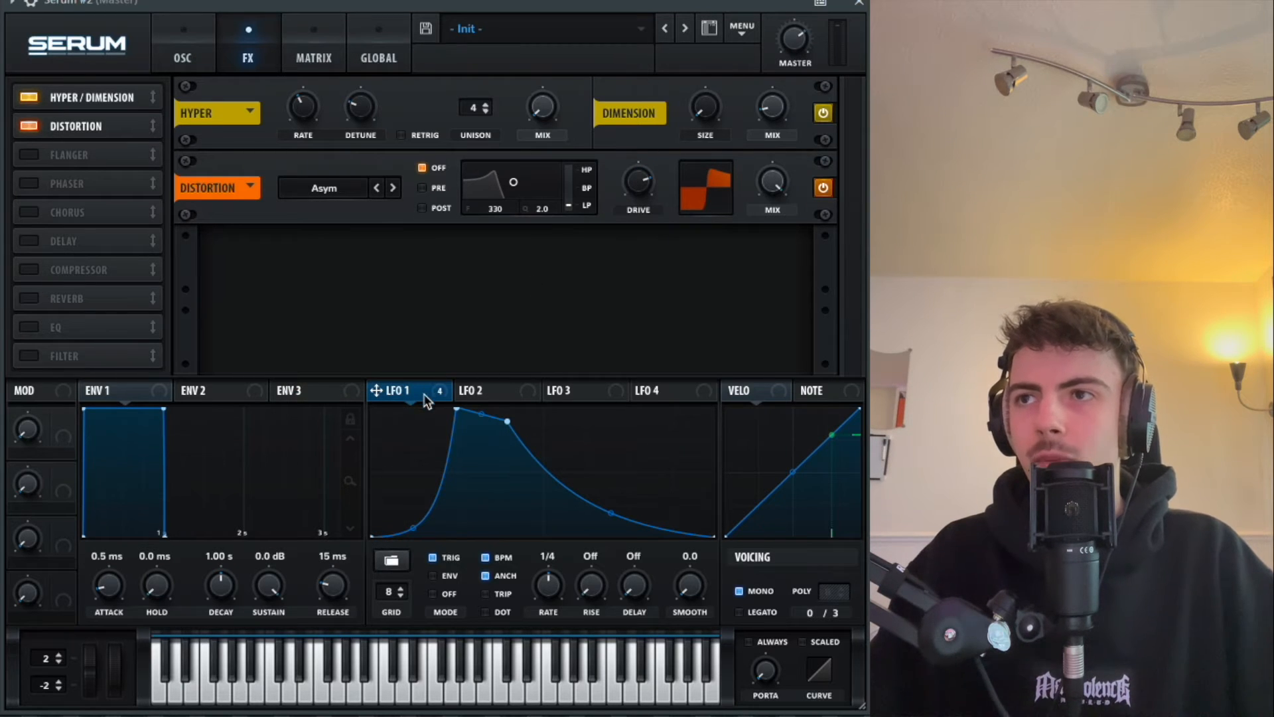
drag(425, 400, 637, 197)
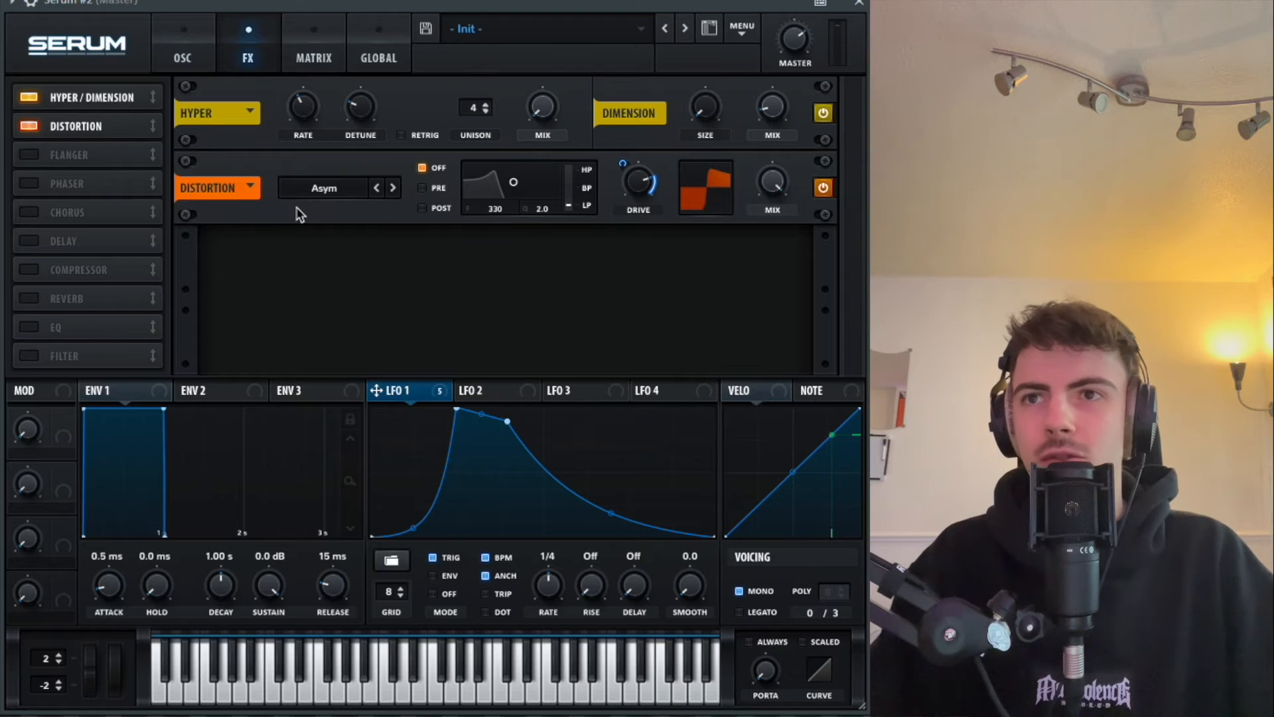
Enable the chorus effect, place it directly after distortion, and reduce its mix to a low amount.
click(28, 212)
drag(65, 209, 66, 146)
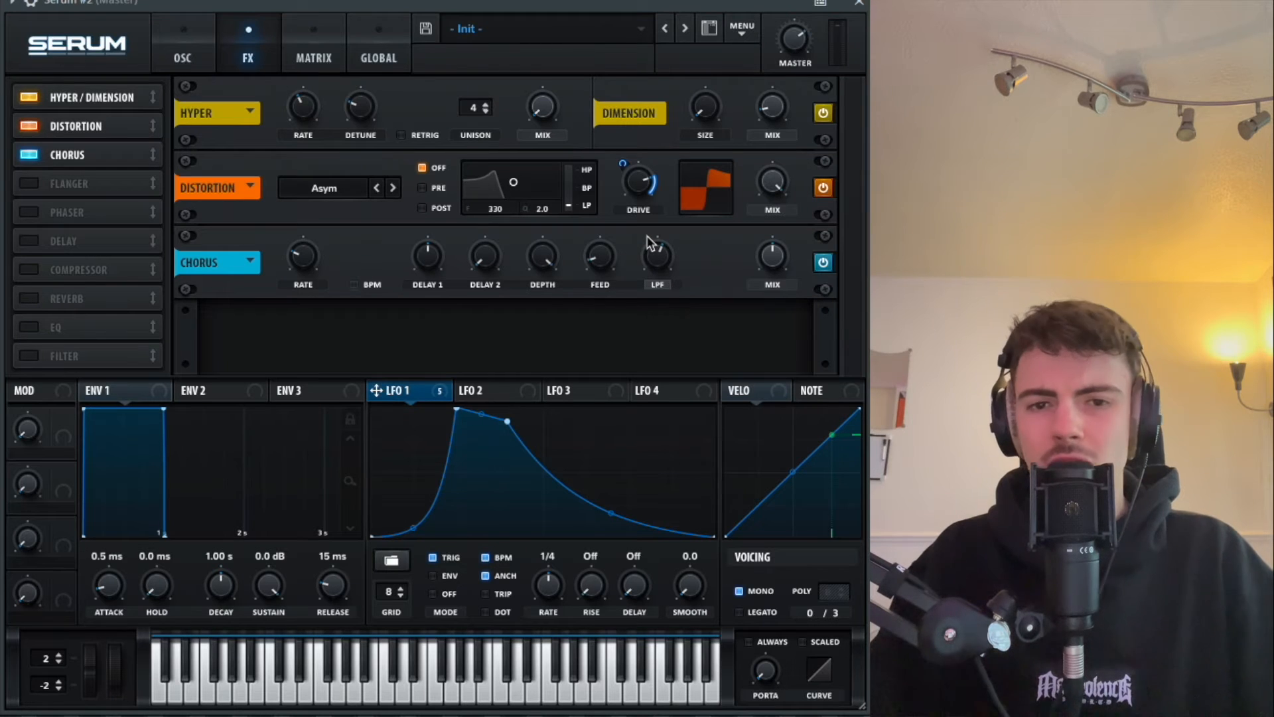
mouse_move(761, 271)
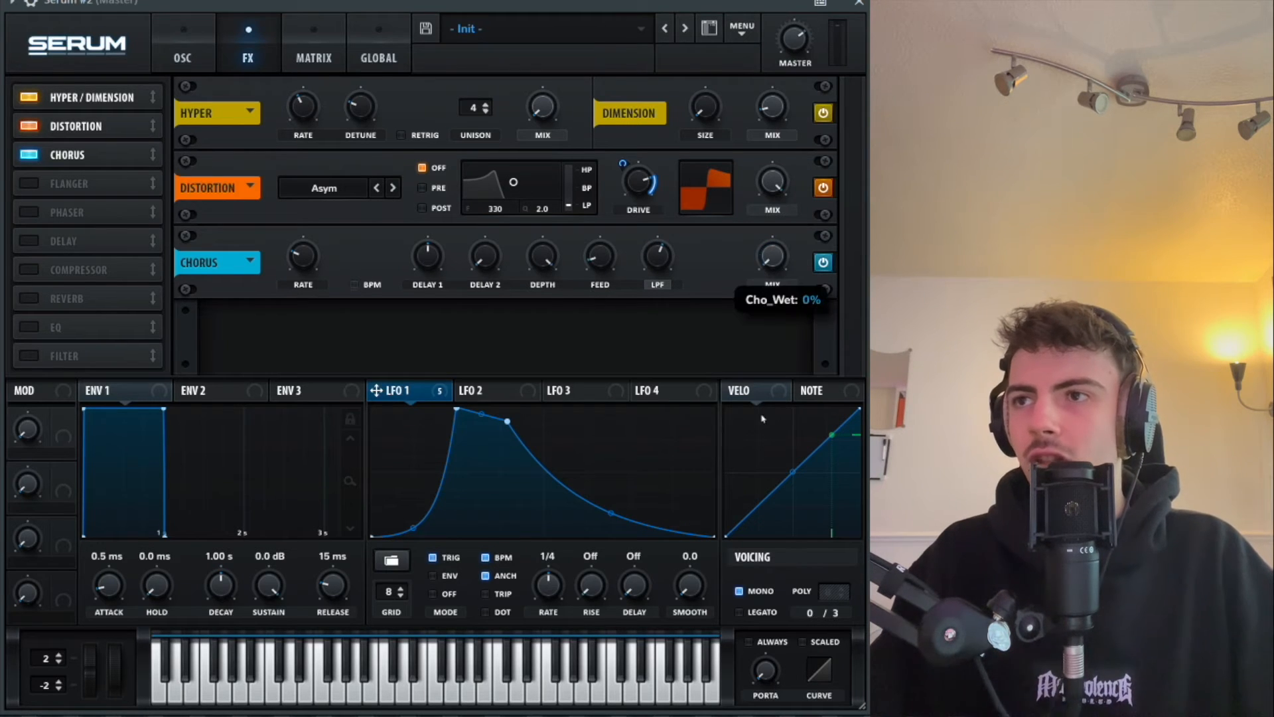
drag(730, 284, 782, 278)
key(space)
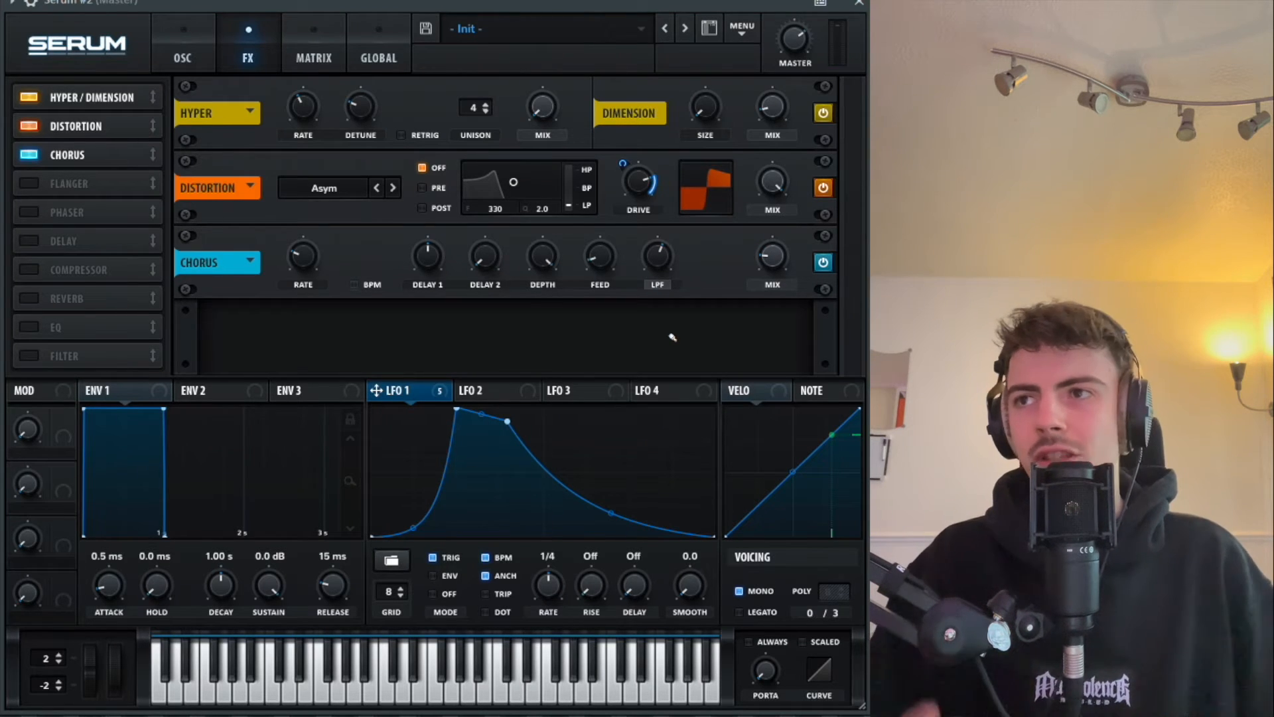
mouse_move(778, 260)
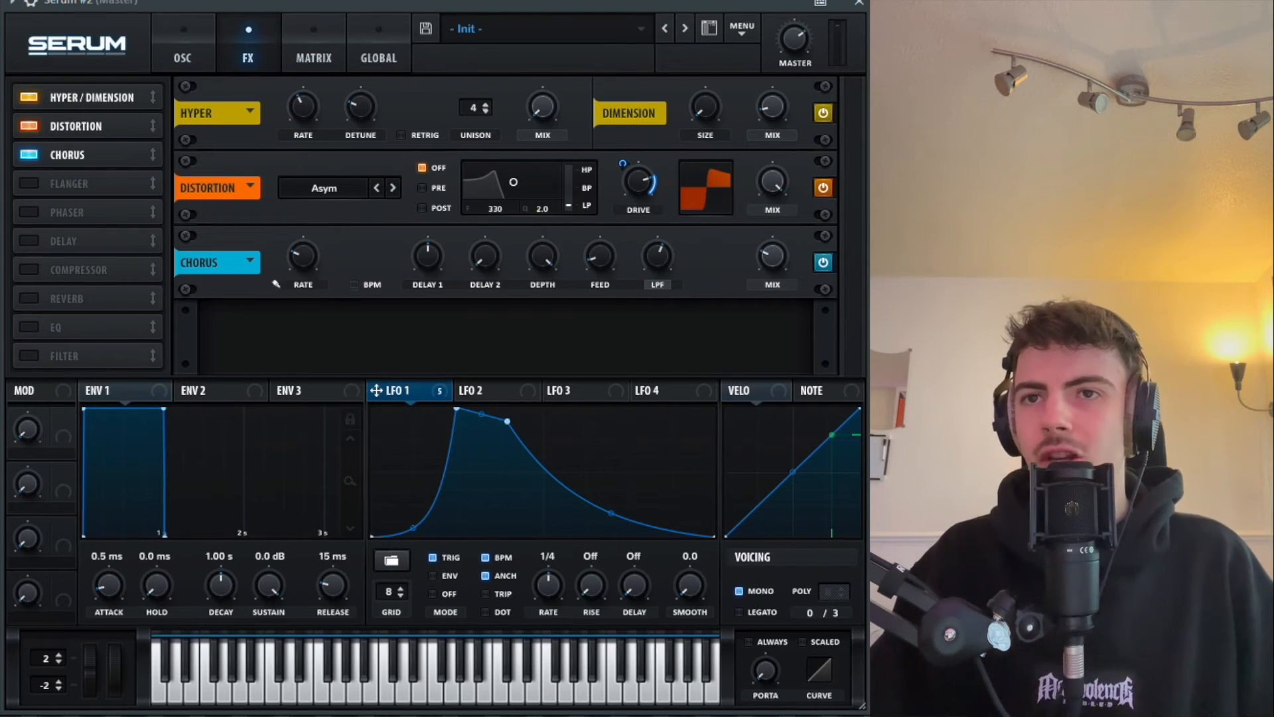
Enable the EQ directly after chorus, set its low band to a low cut, and modulate that band's frequency with LFO 1.
click(29, 327)
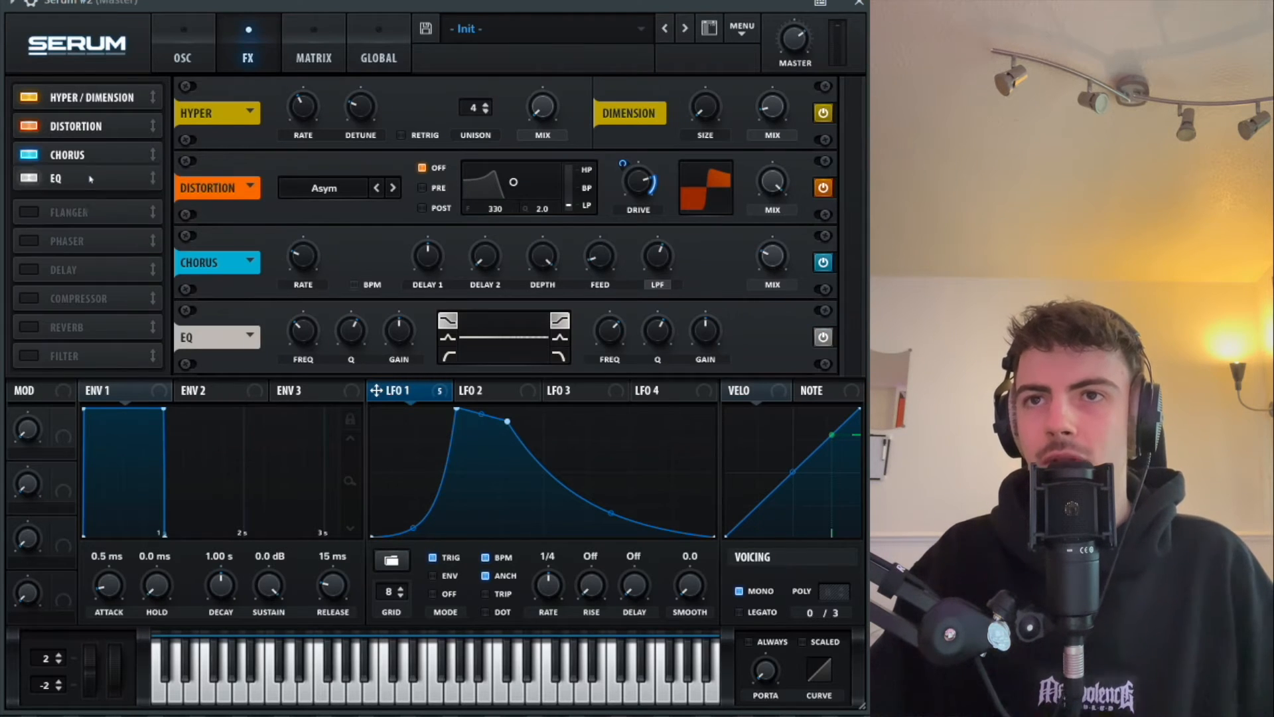
click(449, 357)
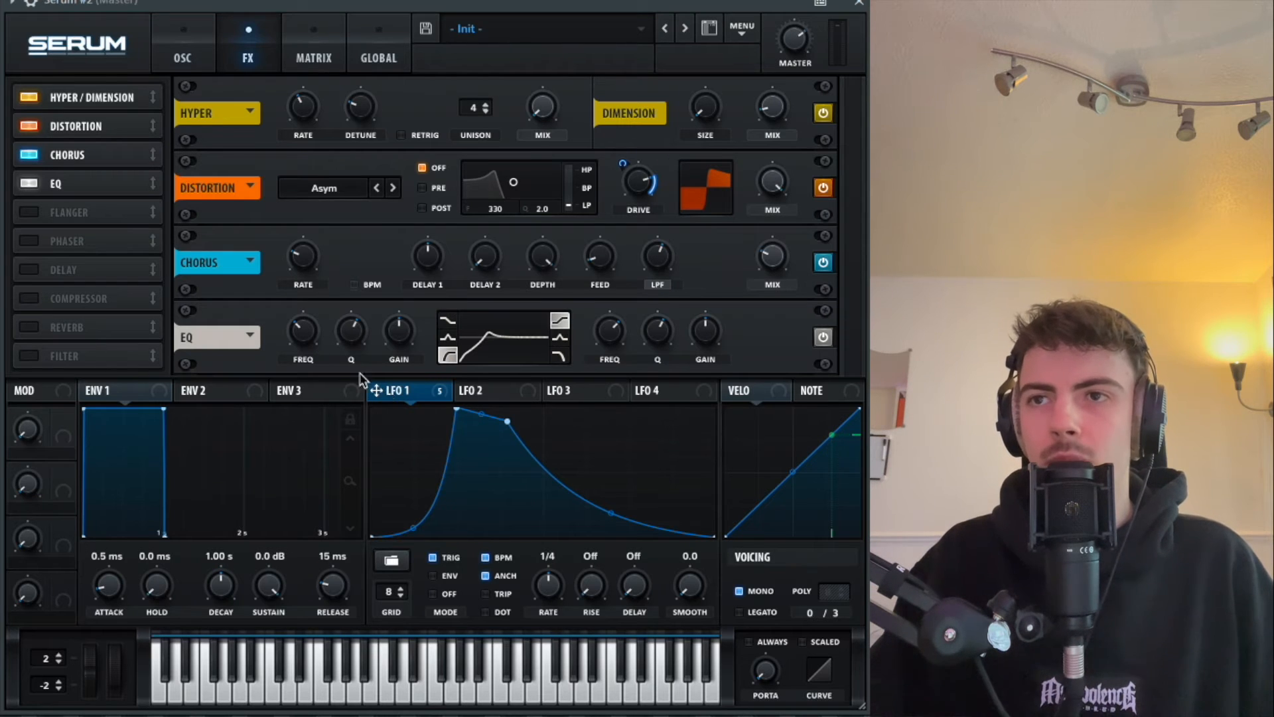
drag(376, 391, 297, 385)
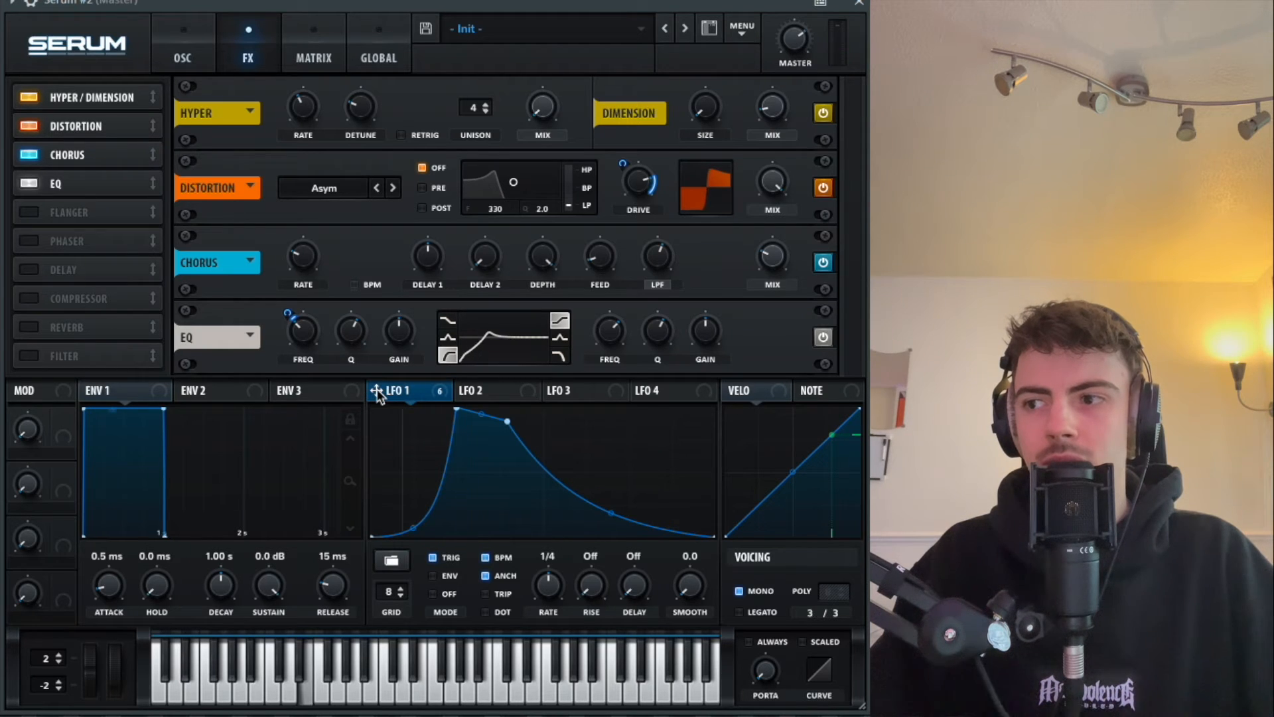
mouse_move(377, 393)
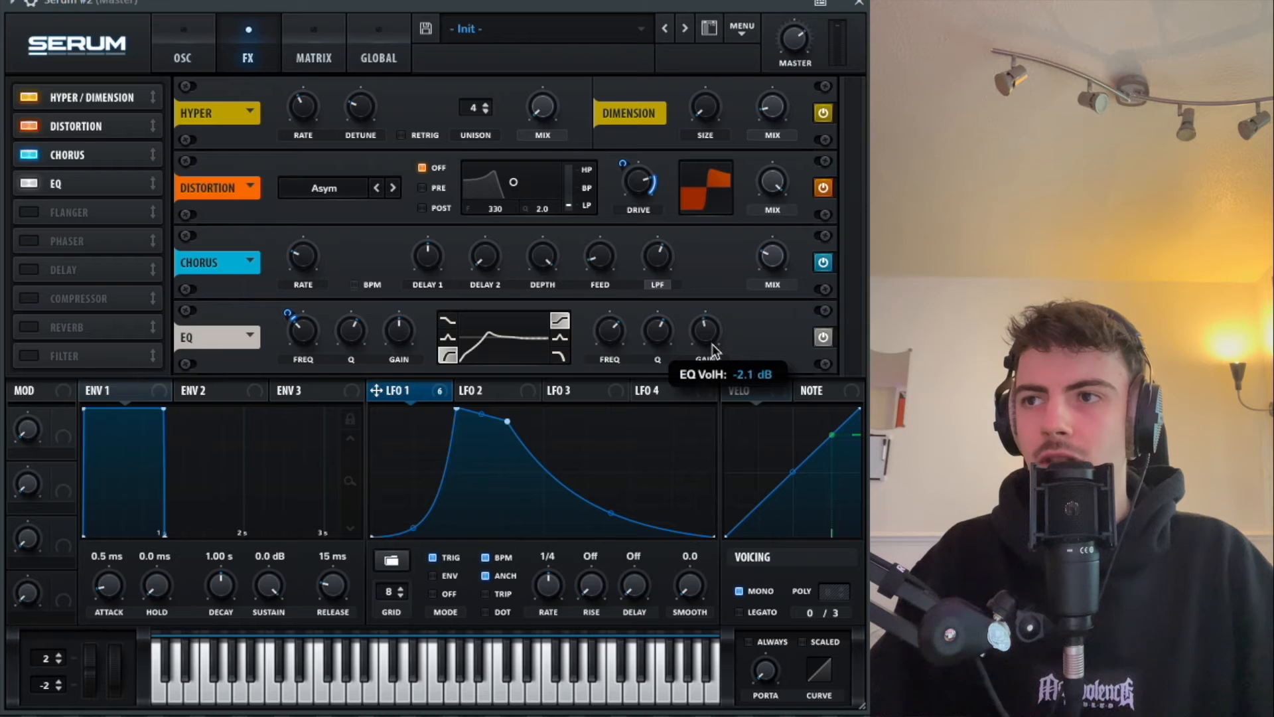
Lower the EQ's high-shelf gain to about -2.1 dB and modulate it upward with LFO 1.
drag(398, 392, 691, 318)
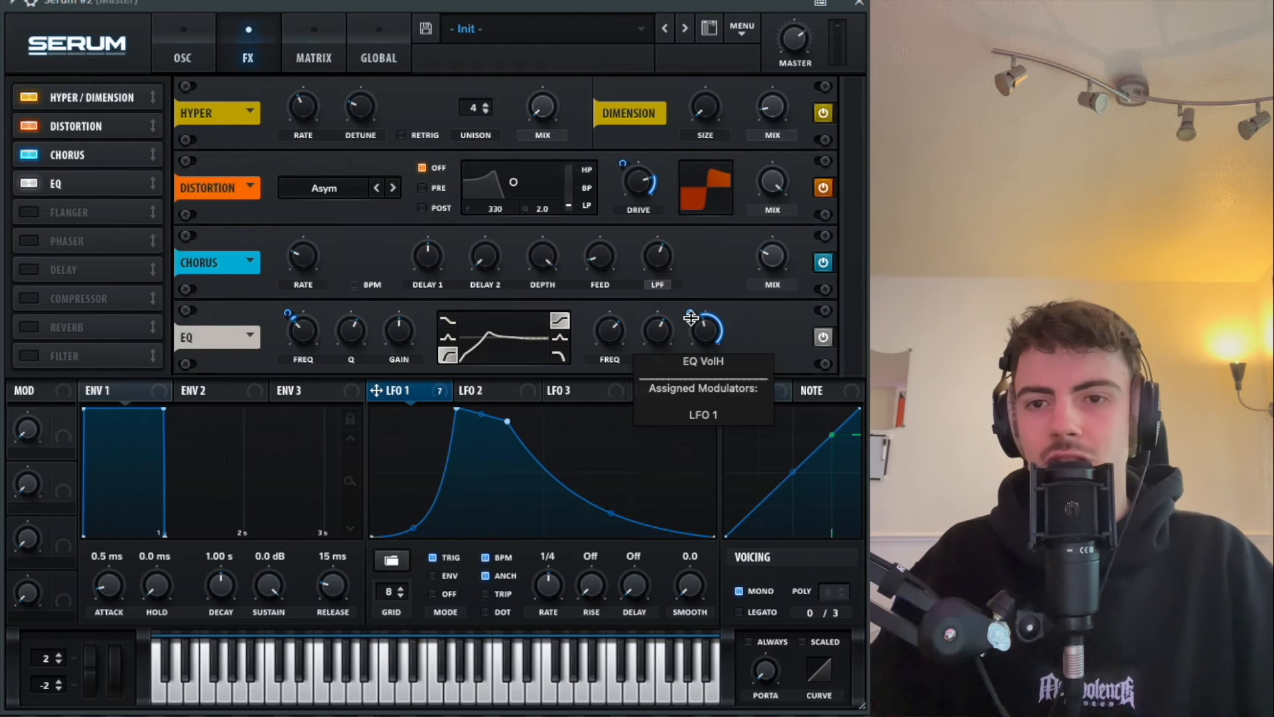
mouse_move(689, 314)
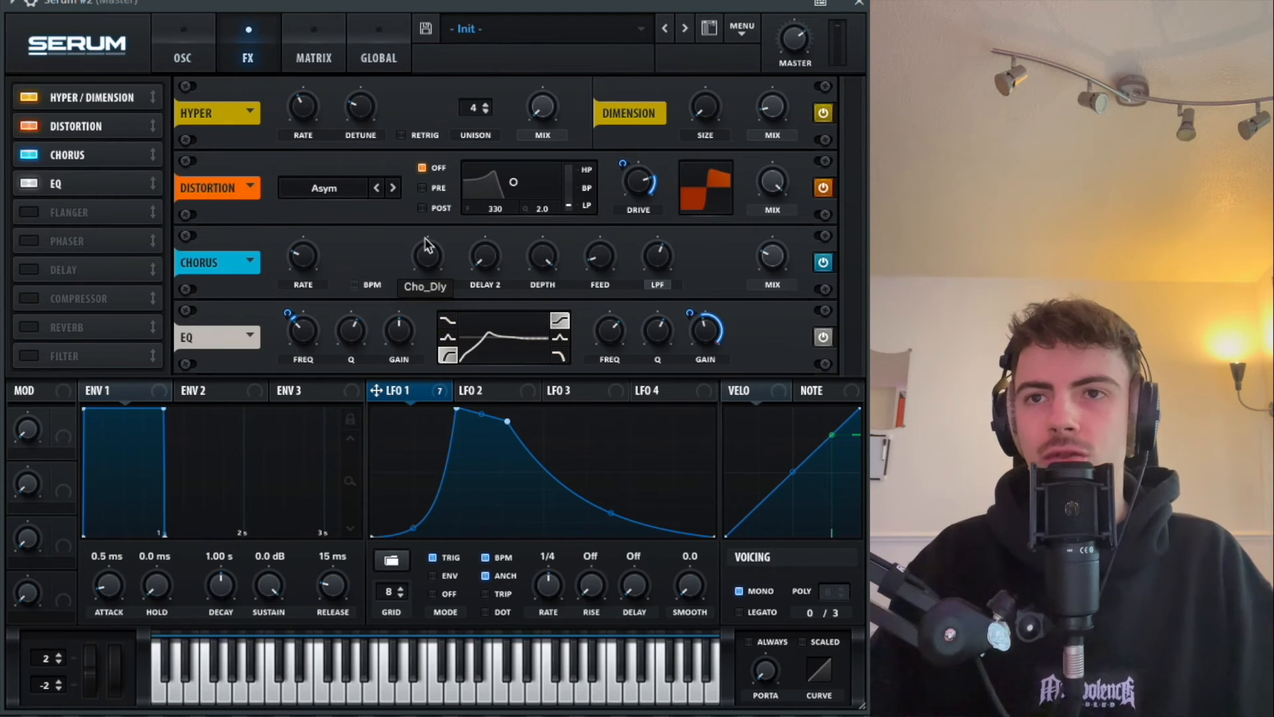
Enable the MG Low 6 effects filter directly after the EQ, modulate its cutoff with LFO 1 by about 29, and raise its drive.
click(64, 356)
drag(63, 356, 58, 206)
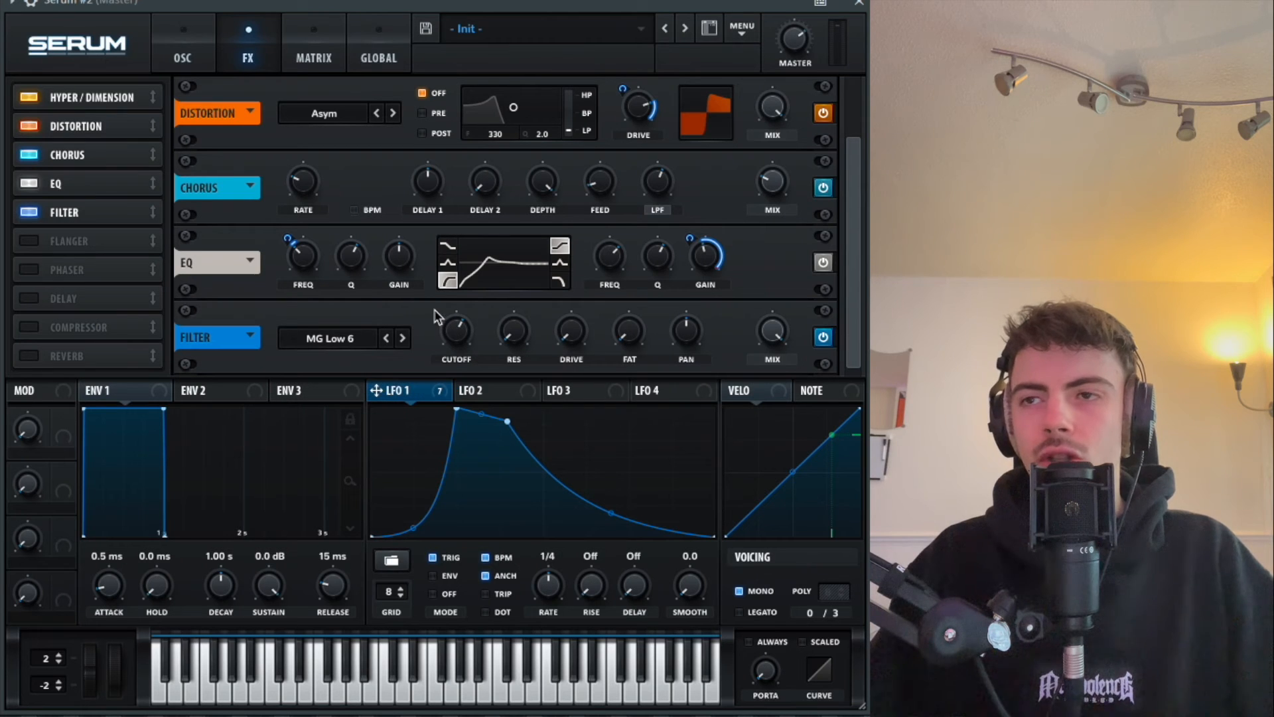
drag(406, 397, 444, 316)
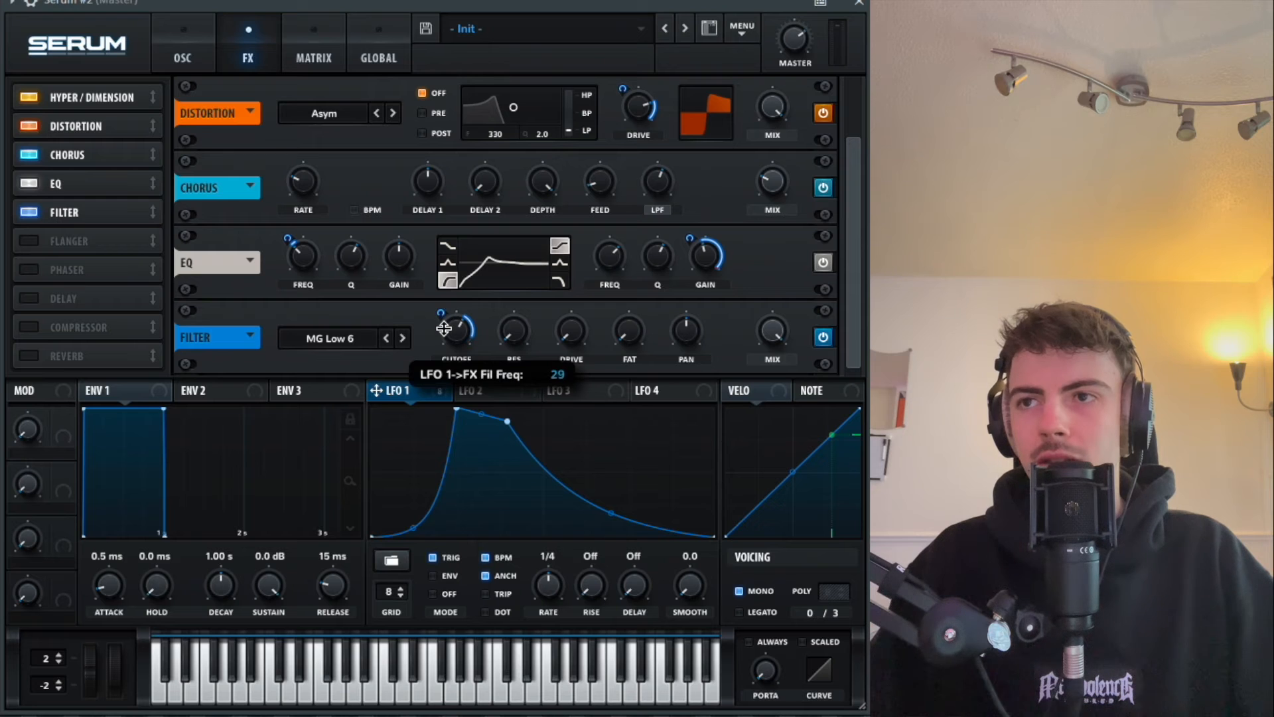
key(space)
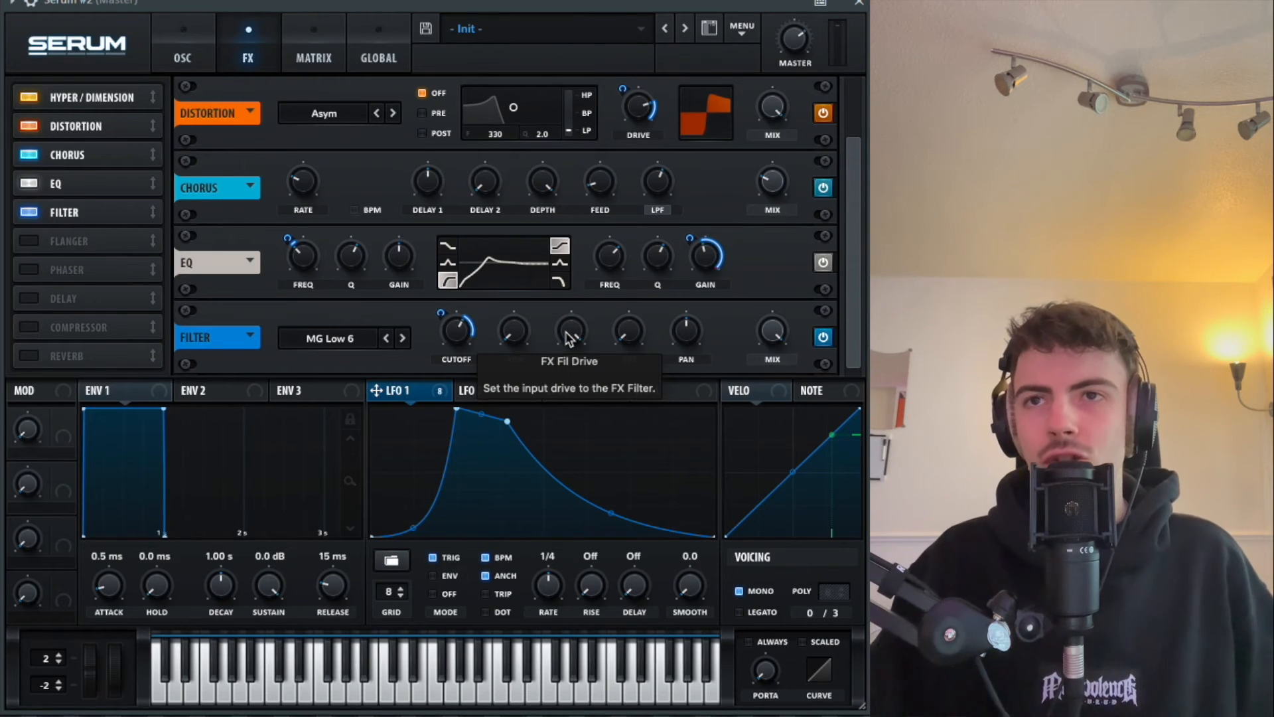
Enable the compressor directly after the filter and set its gain to about 2.8 dB, leaving multiband off after trying it.
click(30, 327)
drag(89, 325, 84, 244)
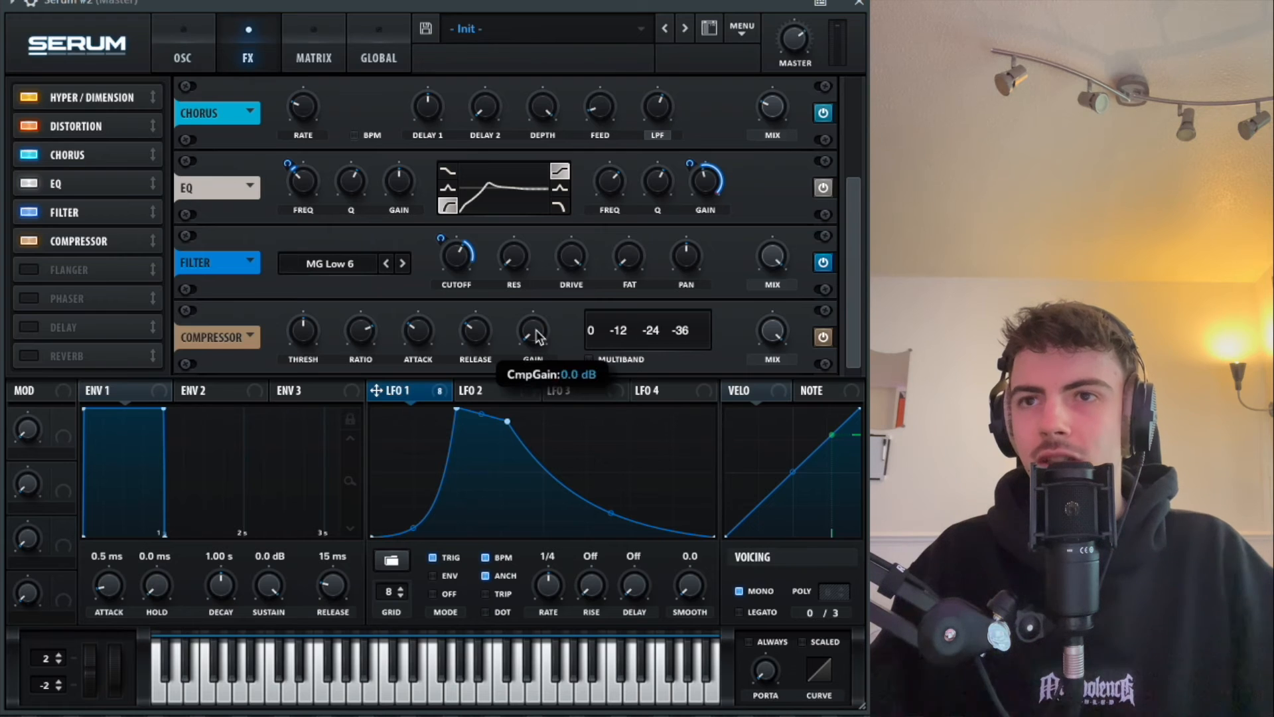
drag(536, 329, 535, 286)
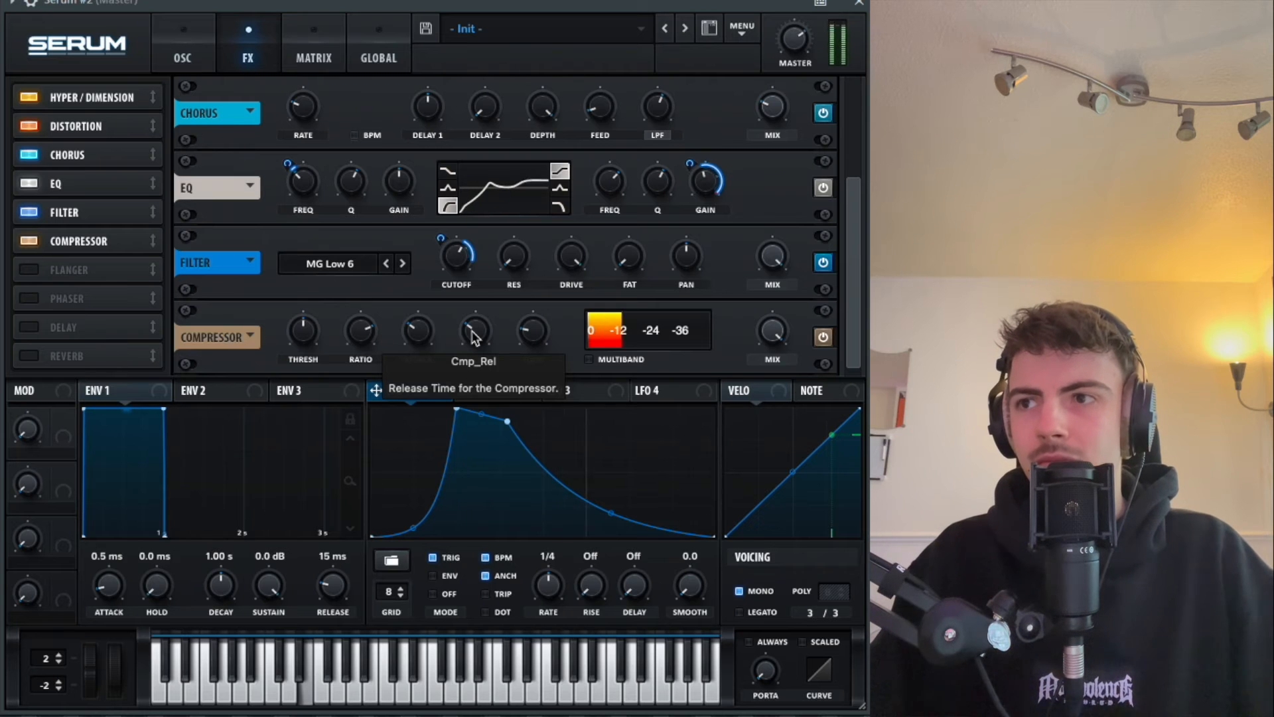
mouse_move(538, 333)
mouse_down()
mouse_move(540, 367)
mouse_move(539, 335)
mouse_up()
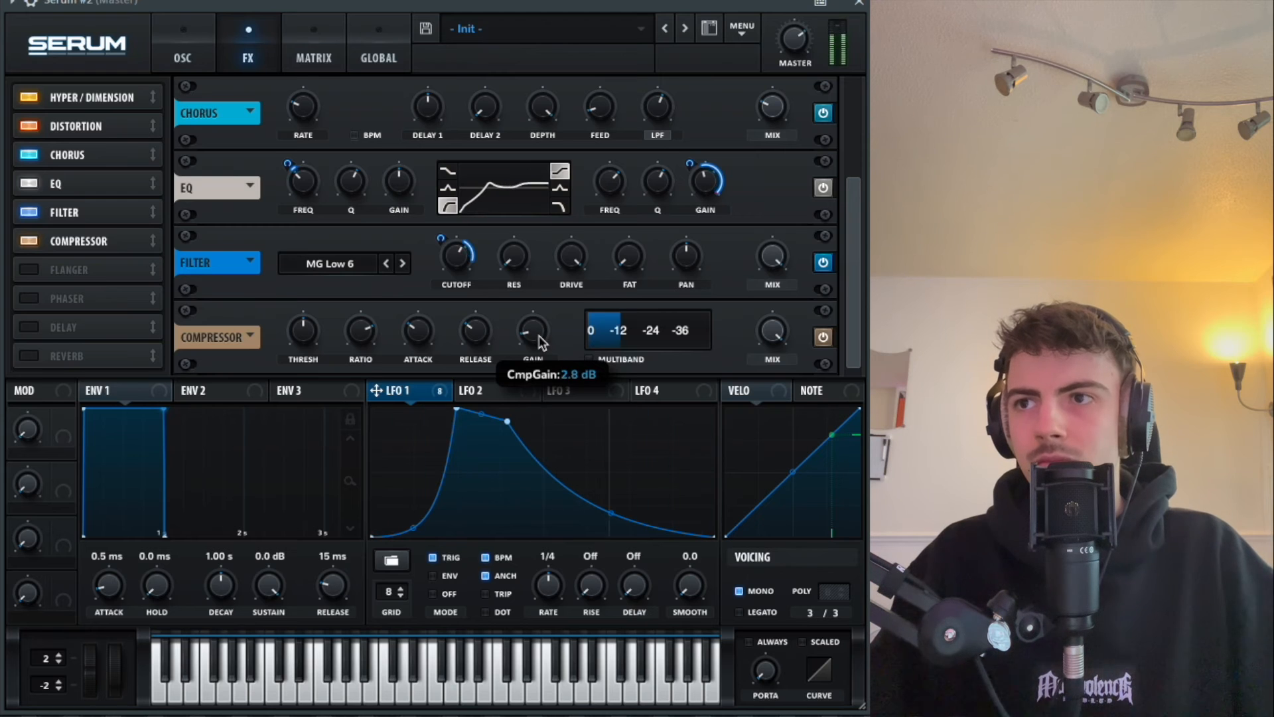
click(590, 360)
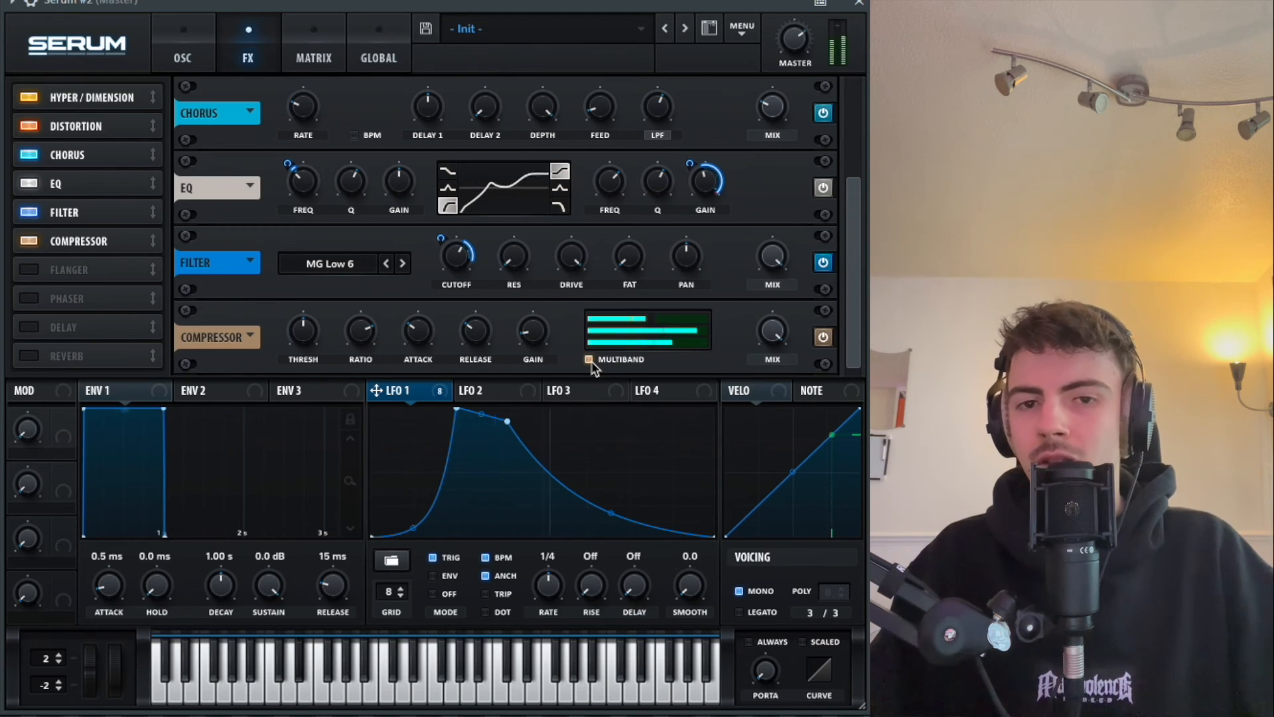
click(591, 356)
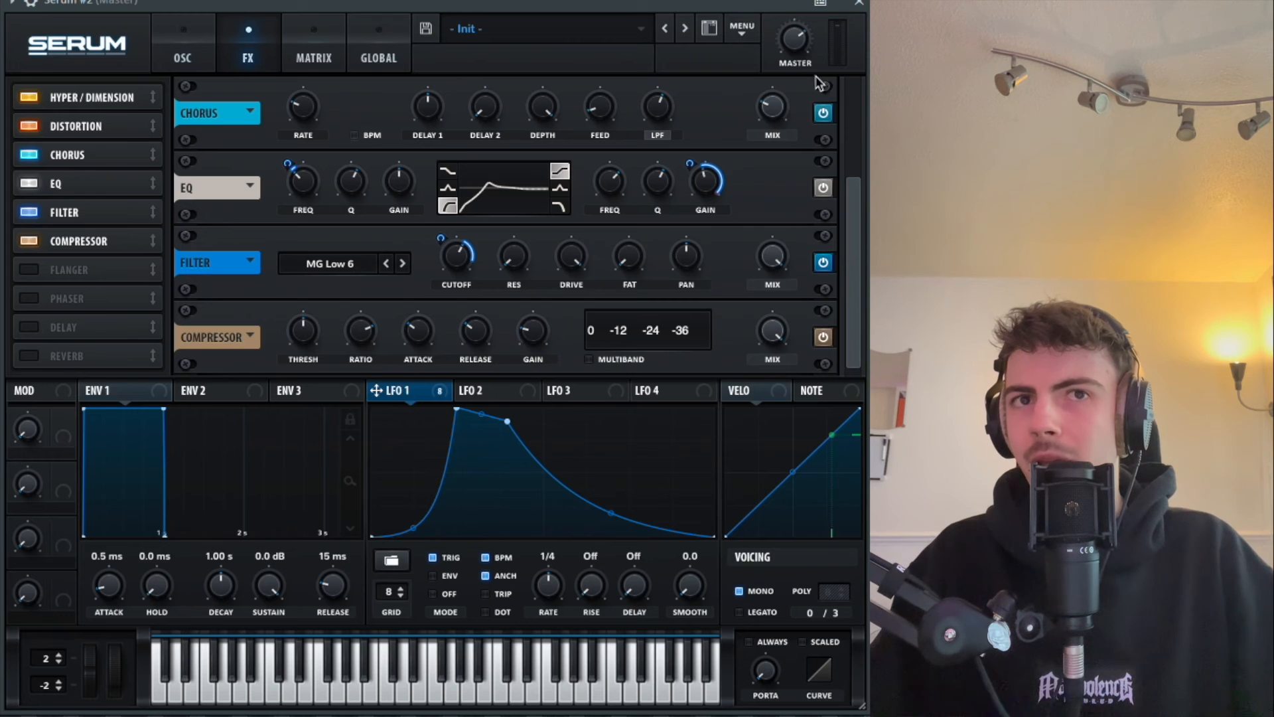
Lower the master volume slightly and play back the bass, ending on the oscillator settings.
drag(806, 35, 807, 52)
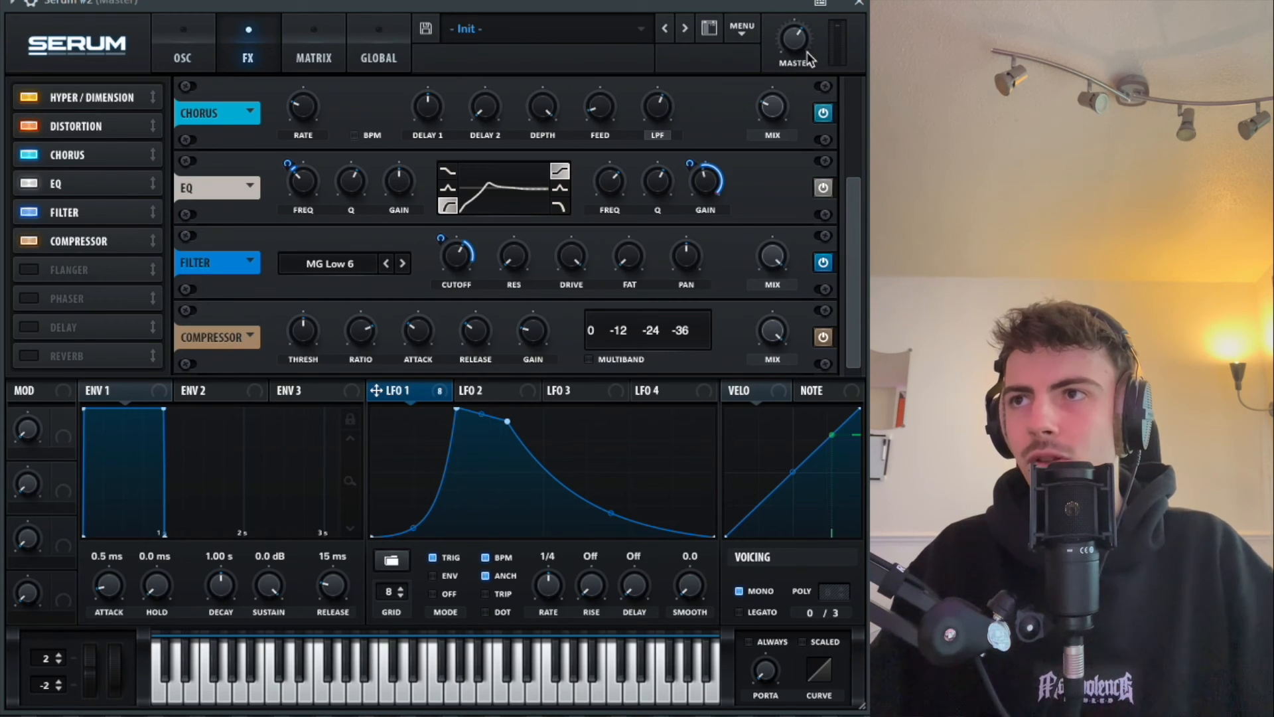
key(space)
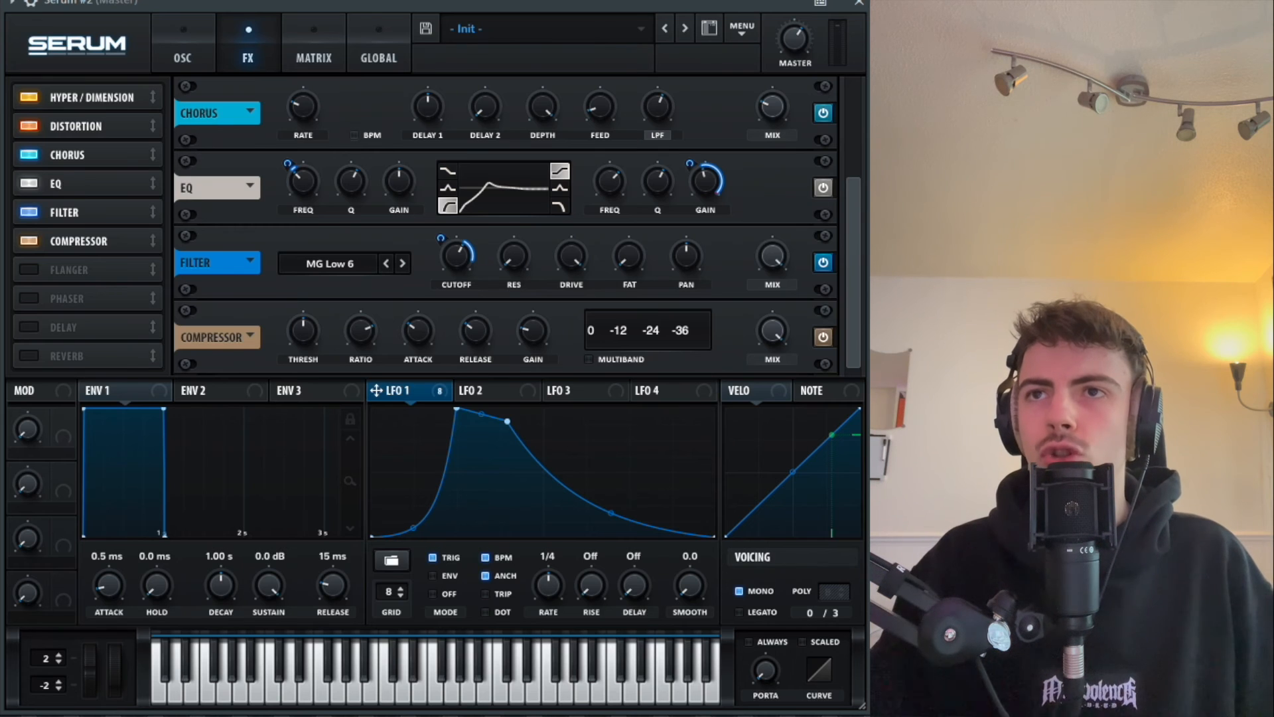
click(203, 37)
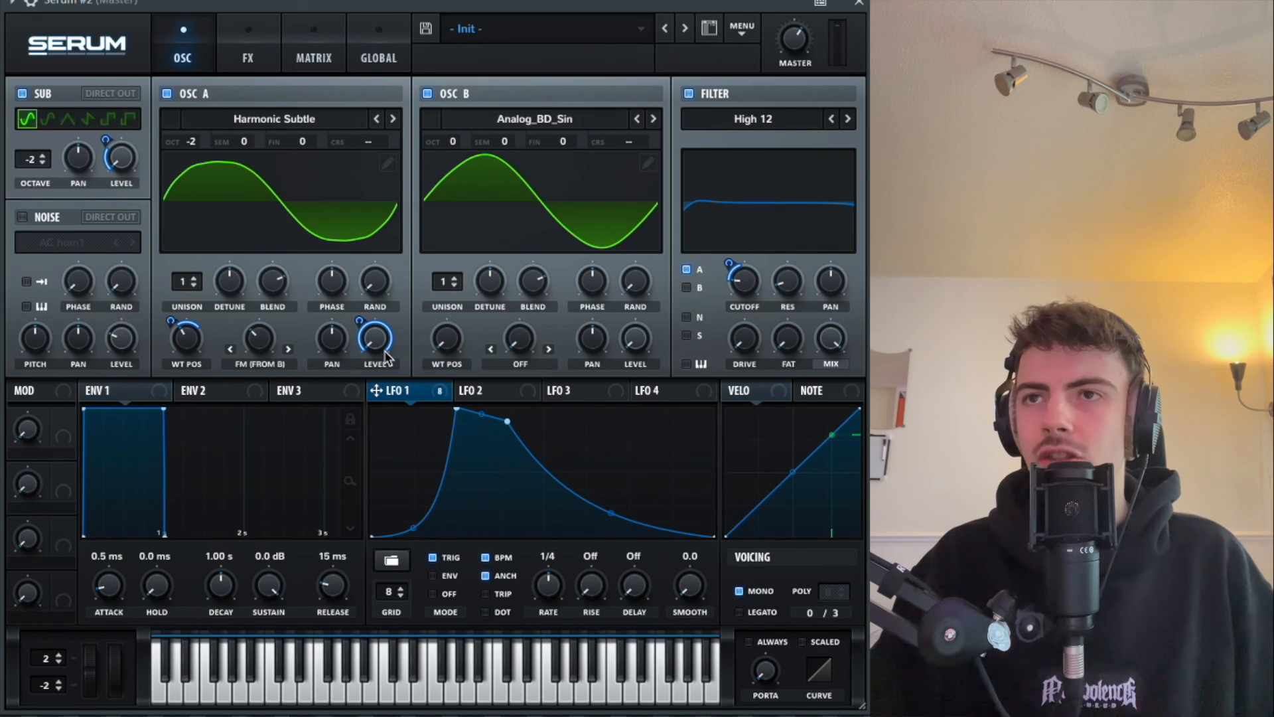